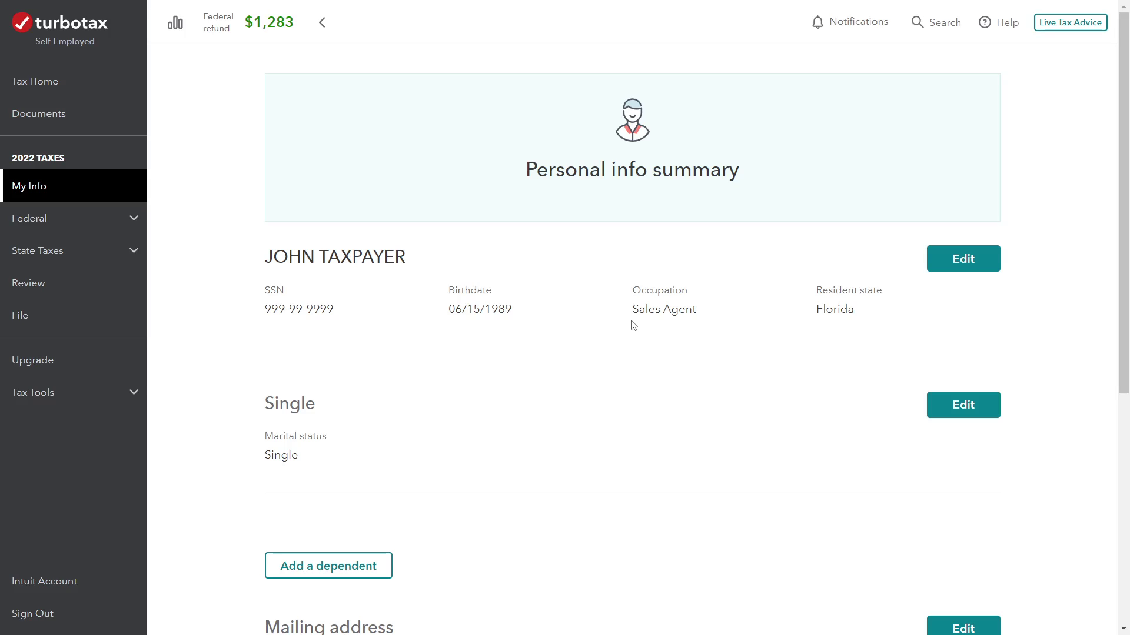
# Open the Stocks, Cryptocurrency, Mutual Funds, Bonds, Other (1099-B) topic in the federal wages and income section.
pyautogui.click(134, 222)
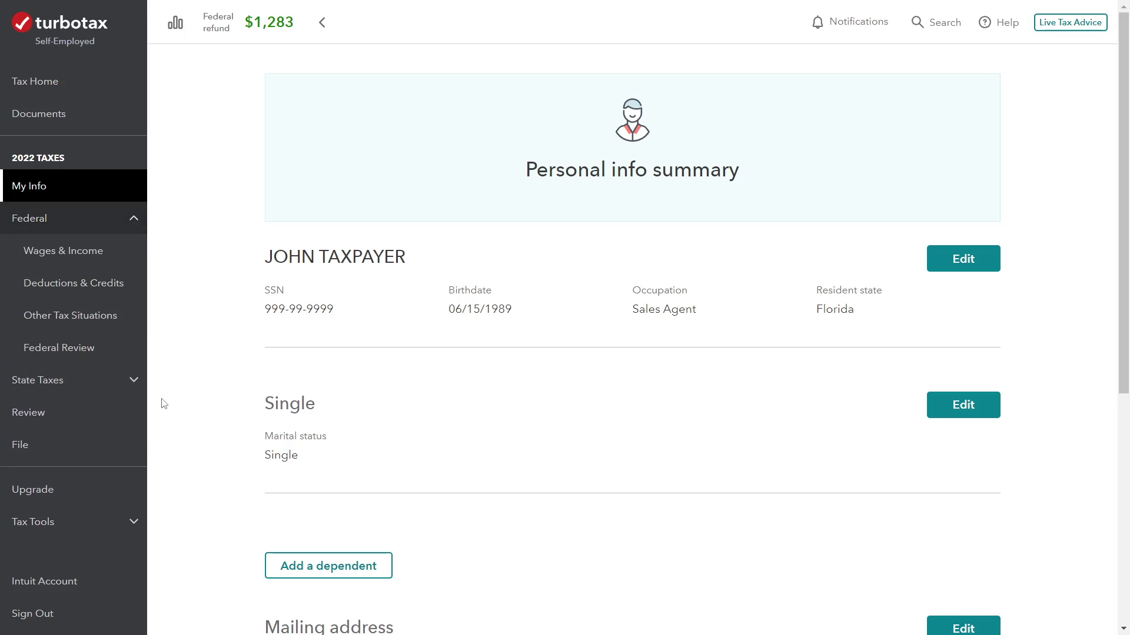
pyautogui.click(80, 260)
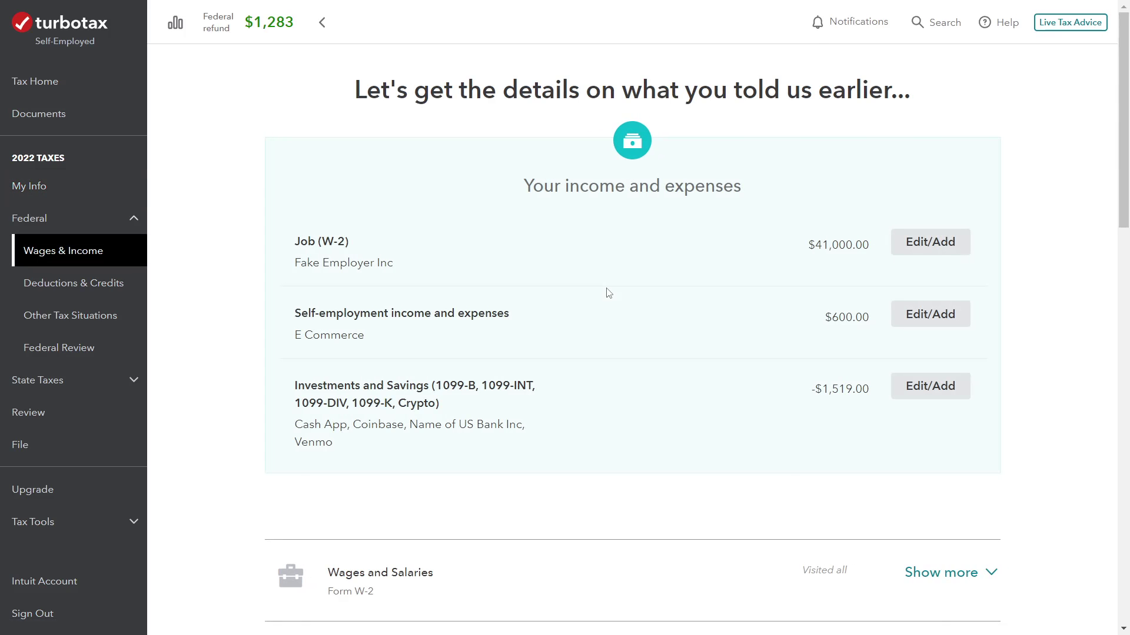
pyautogui.scroll(-1, 744, 373)
pyautogui.scroll(1, 694, 412)
pyautogui.scroll(-9, 724, 365)
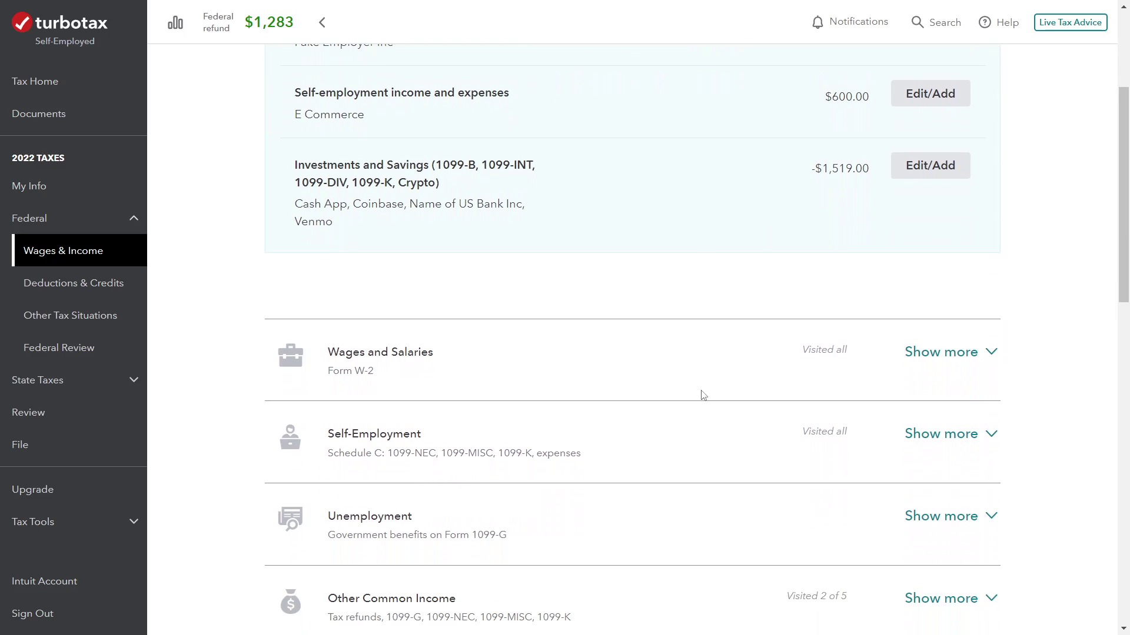
pyautogui.scroll(-1, 697, 426)
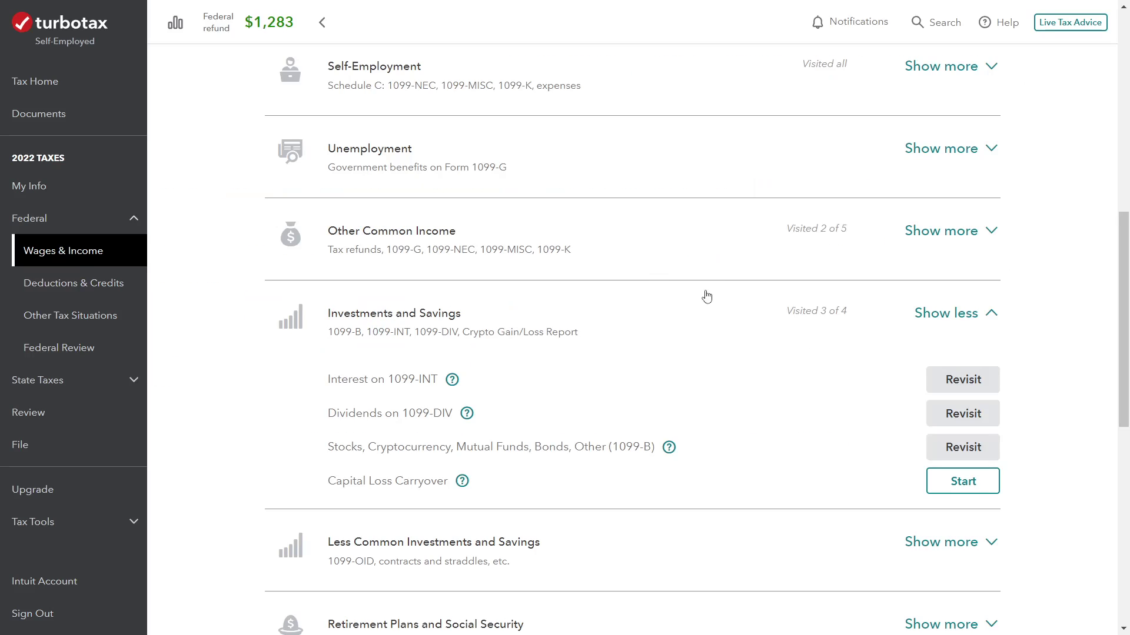
pyautogui.scroll(-2, 704, 317)
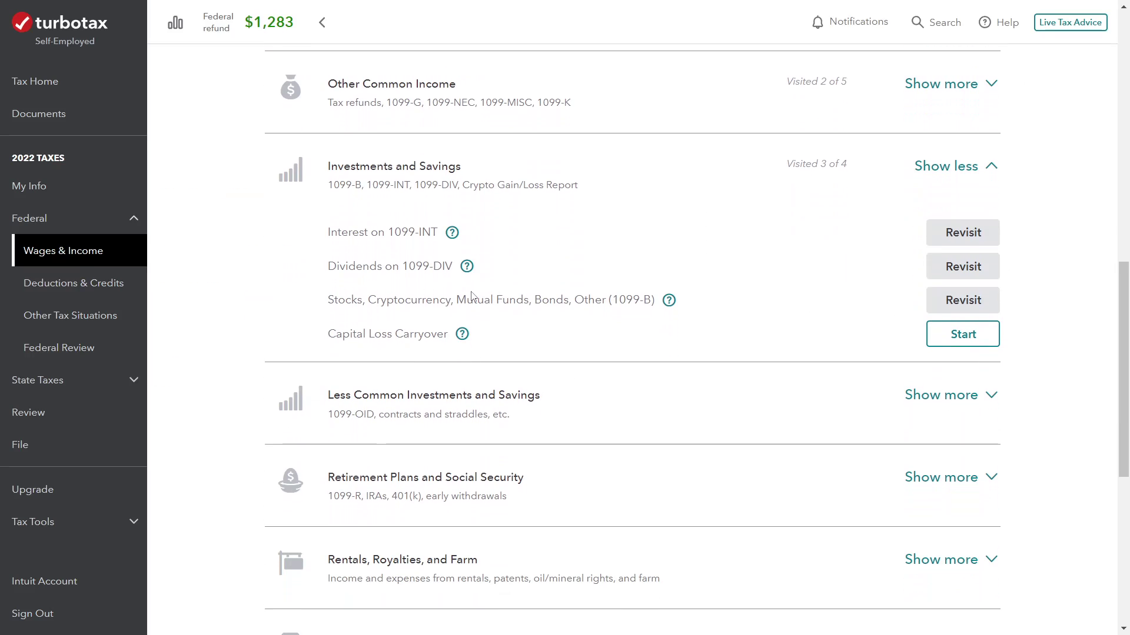
pyautogui.click(960, 309)
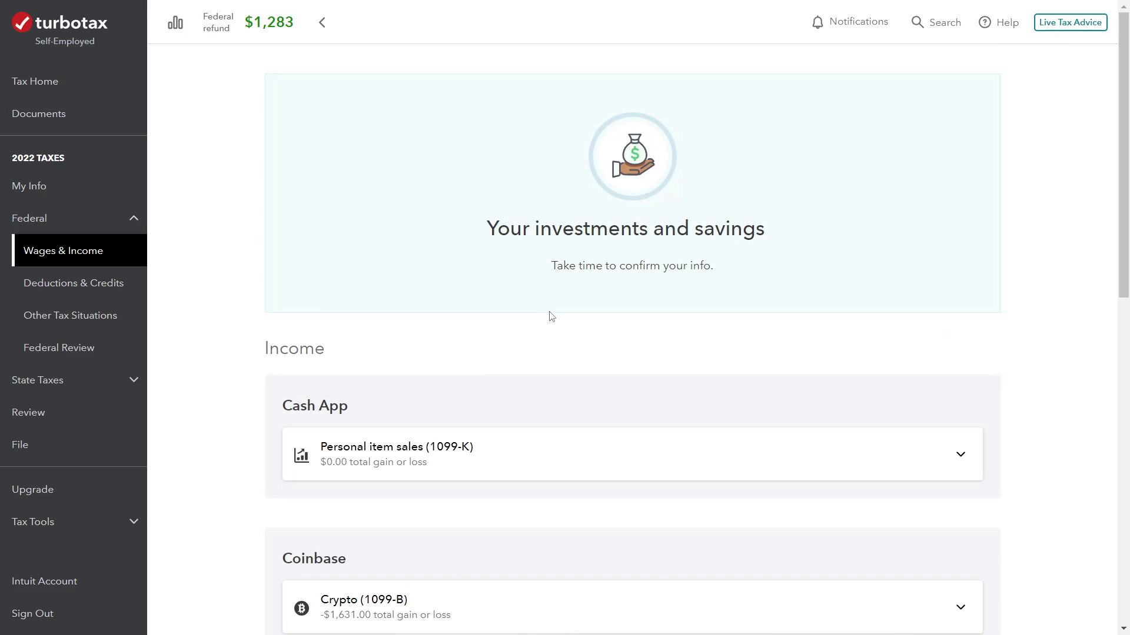
# Review the listed investment income and start adding new investments, continuing past the import introduction.
pyautogui.scroll(-3, 551, 318)
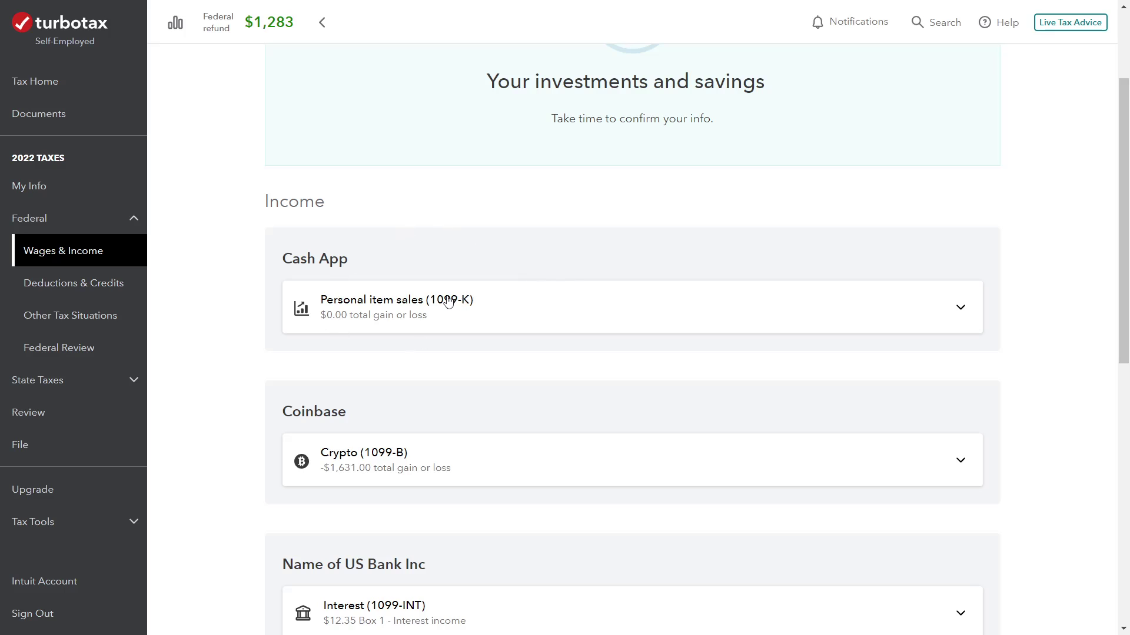
pyautogui.scroll(-1, 496, 255)
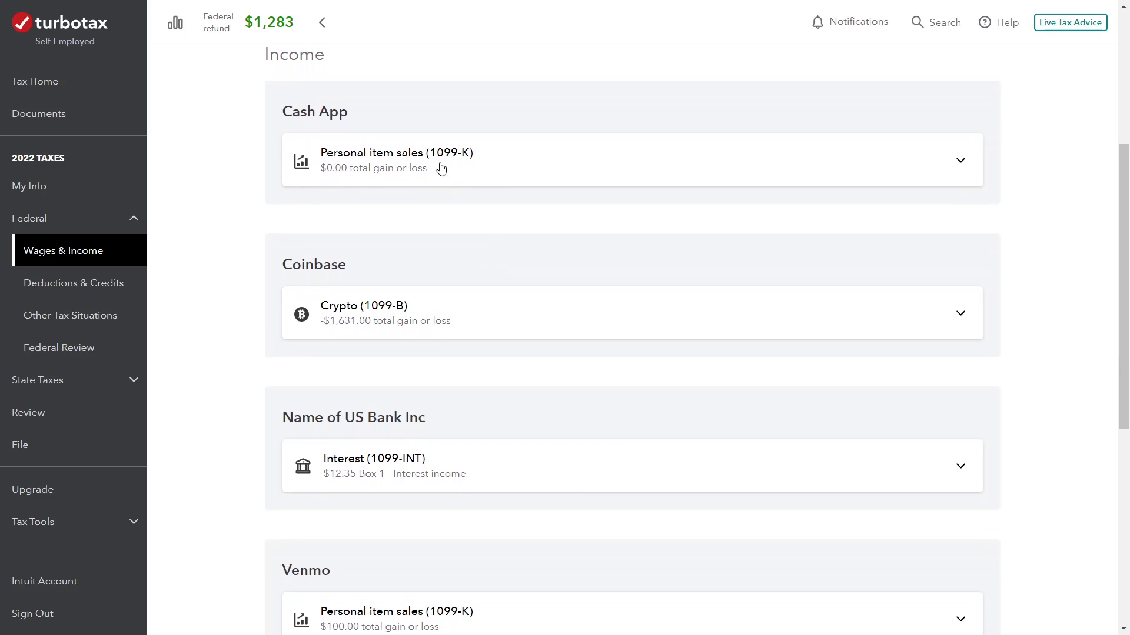
pyautogui.scroll(-2, 756, 230)
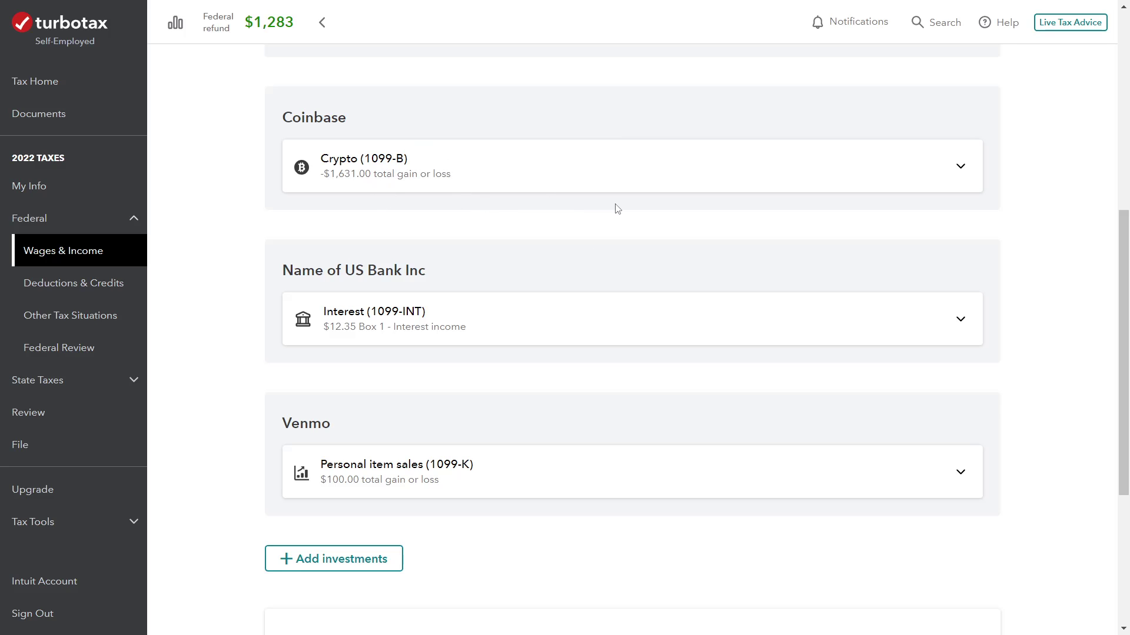
pyautogui.scroll(-2, 617, 209)
pyautogui.scroll(-2, 618, 209)
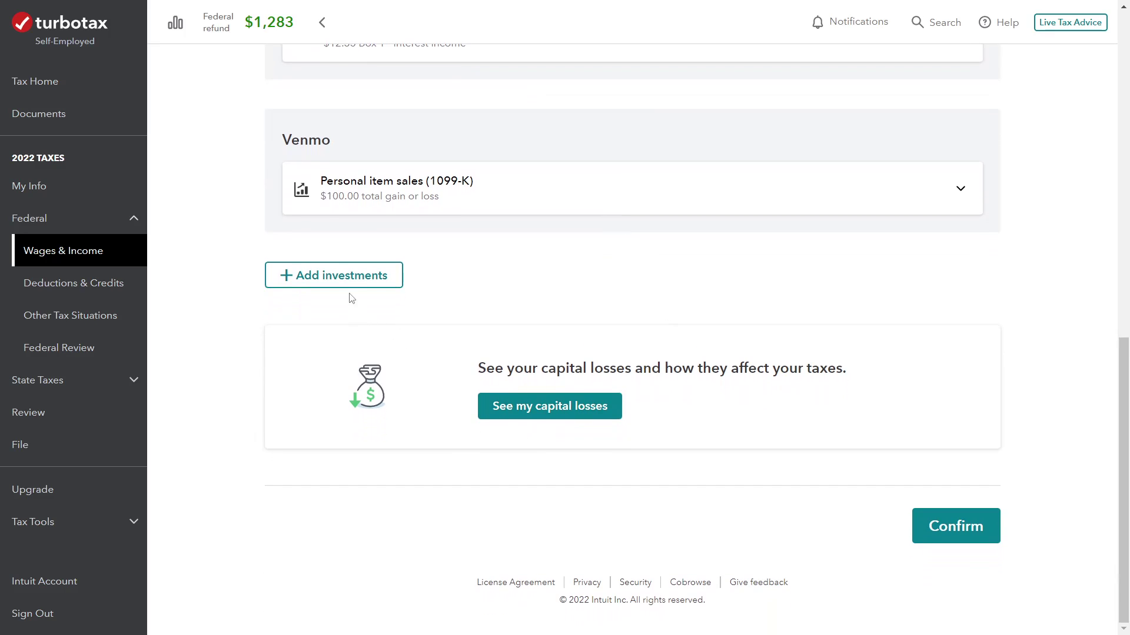
pyautogui.click(337, 275)
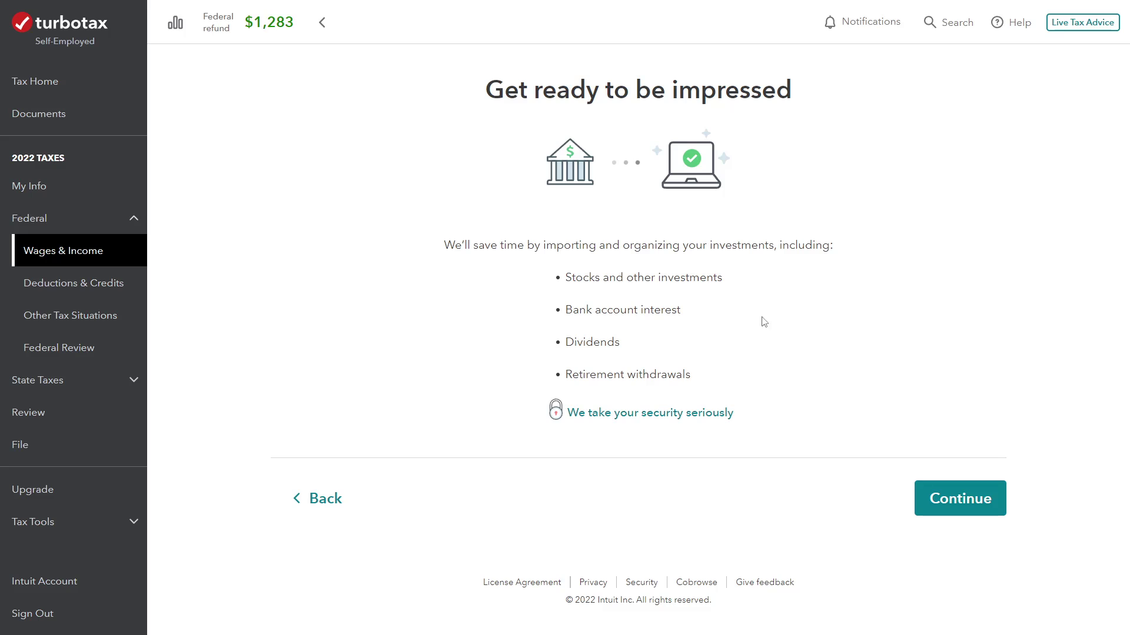
pyautogui.click(925, 496)
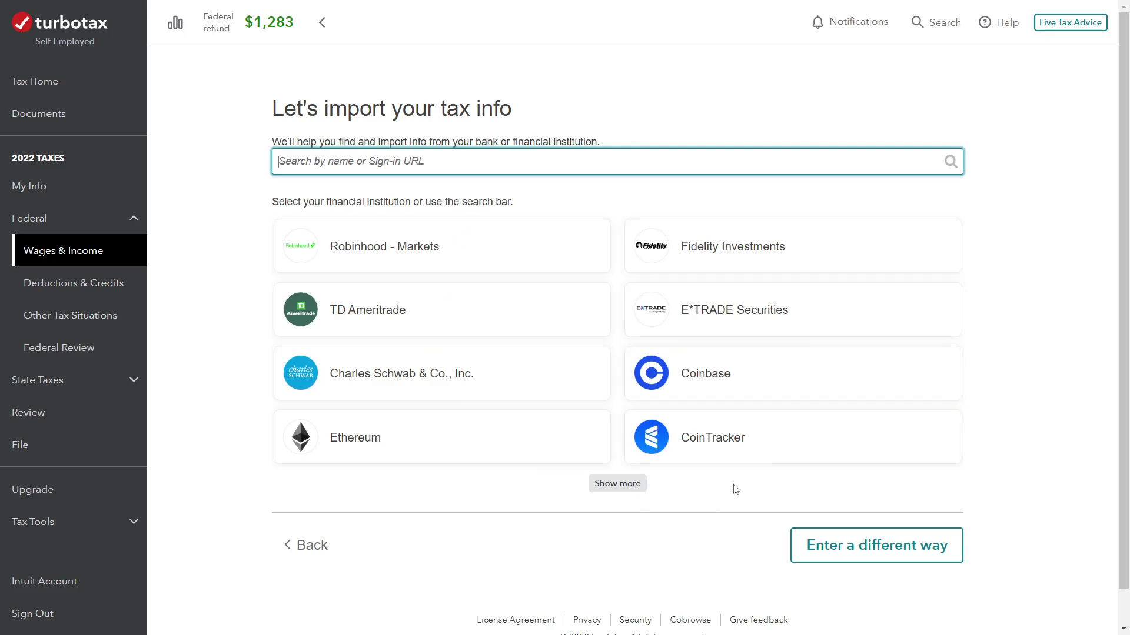
# Browse the full list of financial institutions, then choose to enter the tax info a different way instead of importing.
pyautogui.click(612, 484)
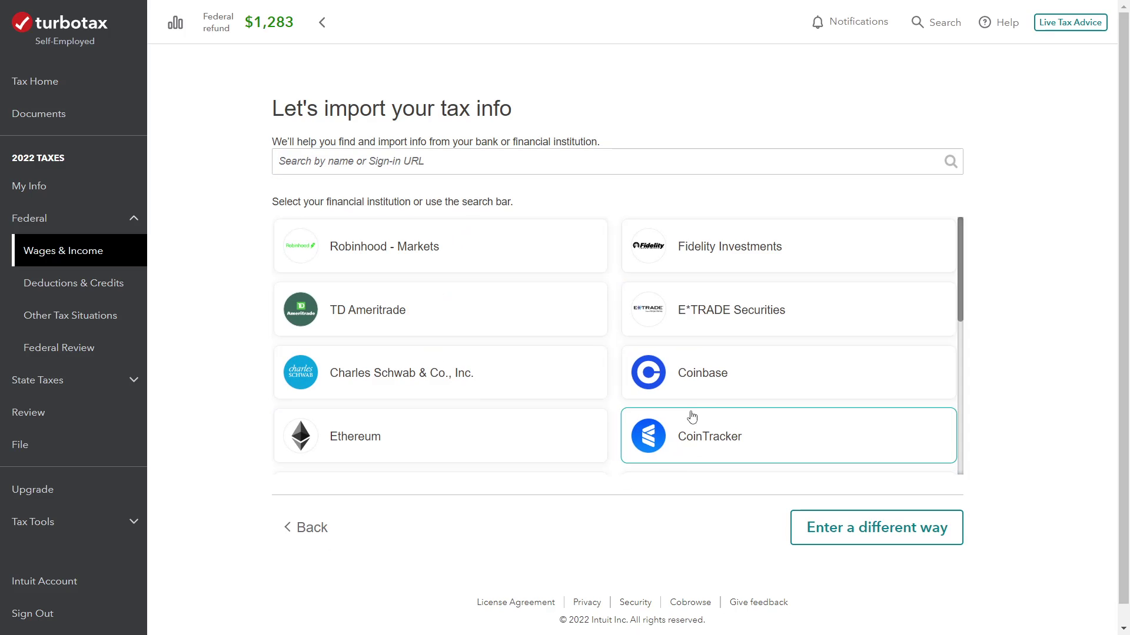
pyautogui.scroll(-5, 690, 368)
pyautogui.scroll(5, 641, 368)
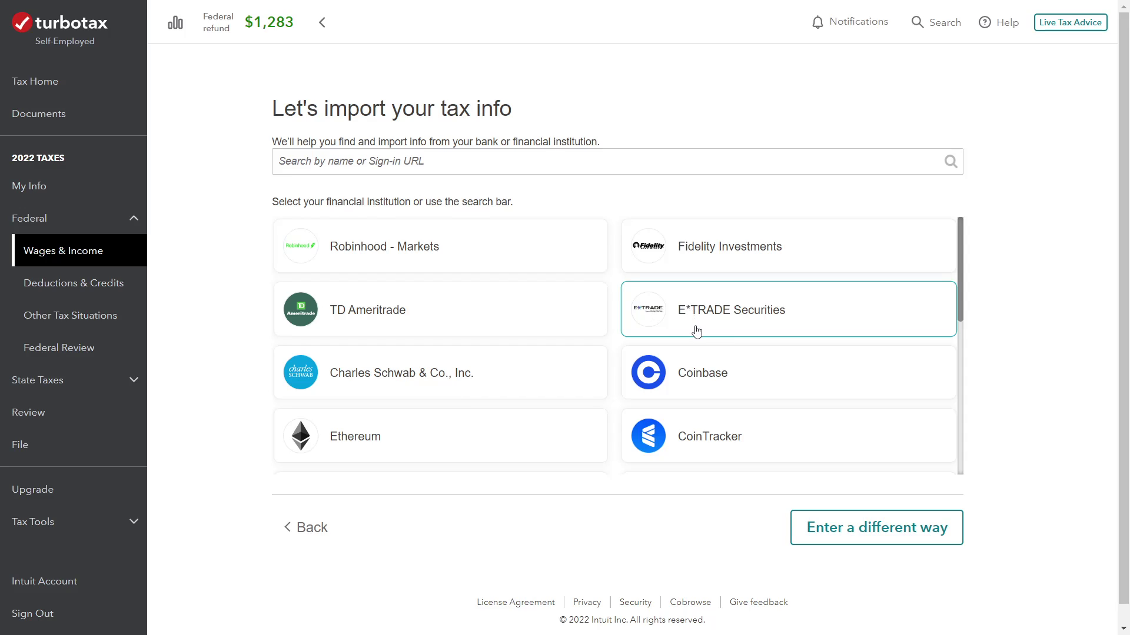
pyautogui.scroll(-1, 725, 335)
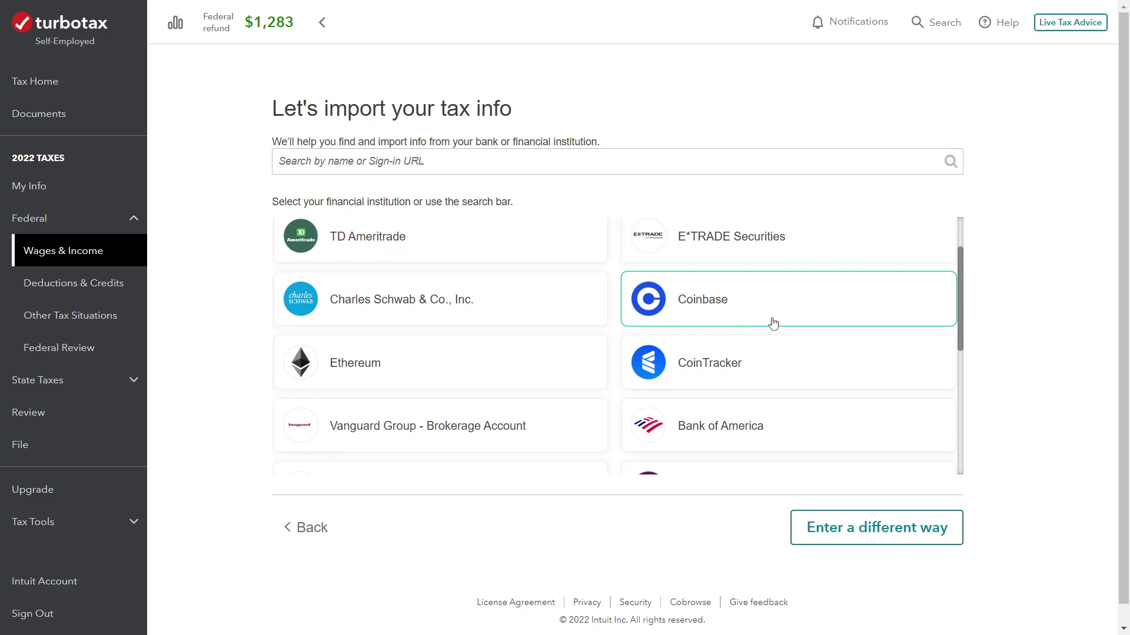
pyautogui.scroll(-1, 1004, 320)
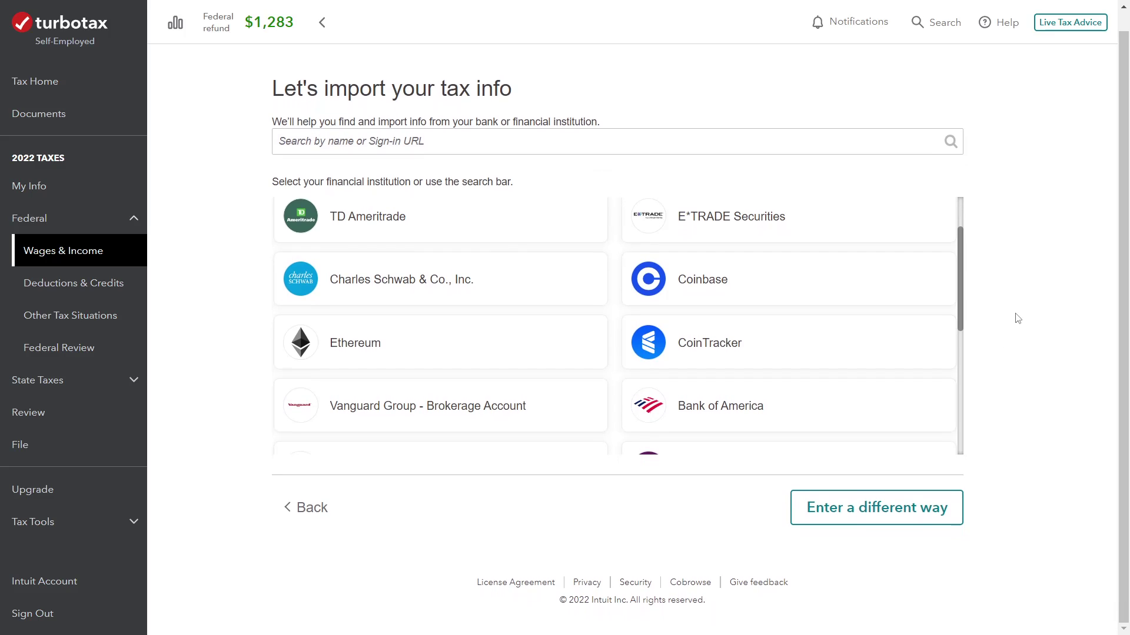
pyautogui.click(896, 507)
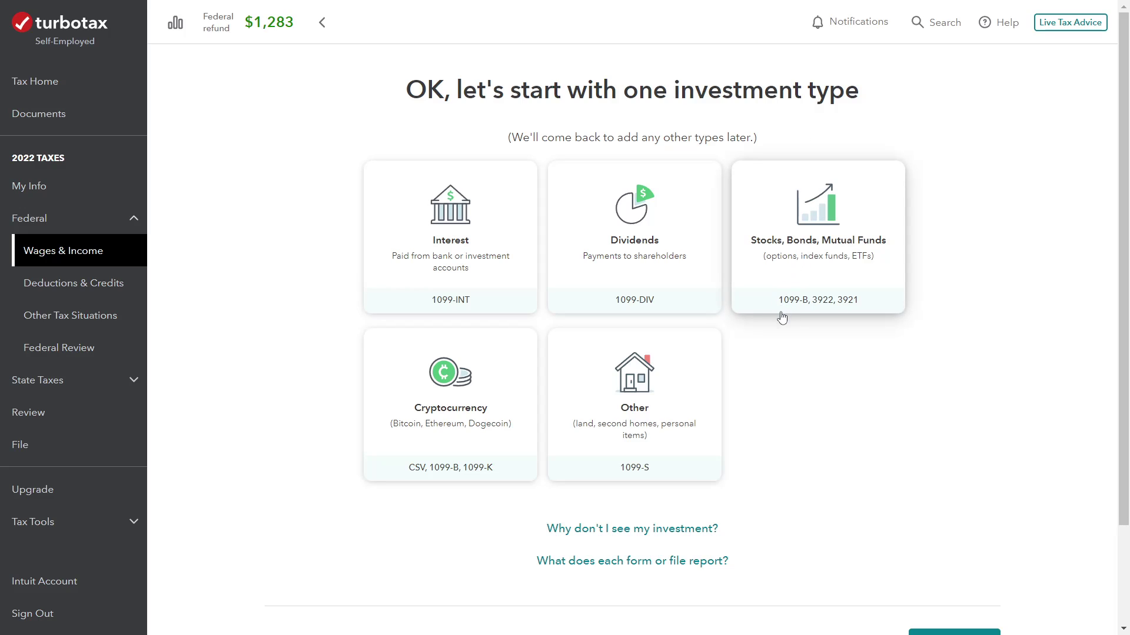
# Choose Stocks, Bonds, Mutual Funds as the investment type and continue.
pyautogui.click(804, 256)
pyautogui.scroll(-3, 838, 482)
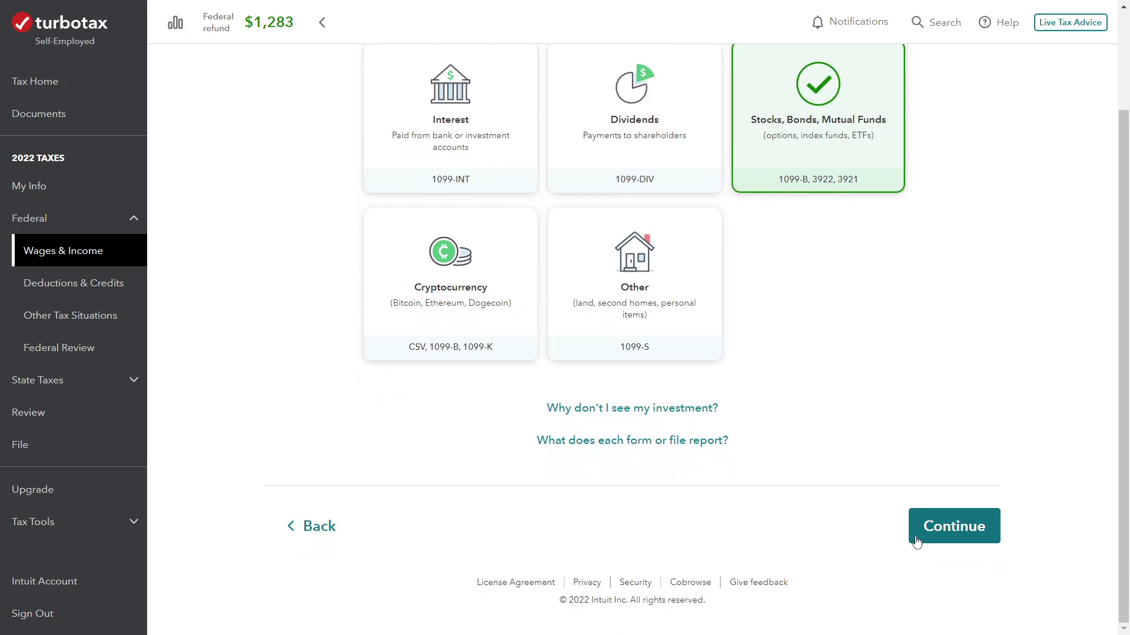
pyautogui.click(939, 531)
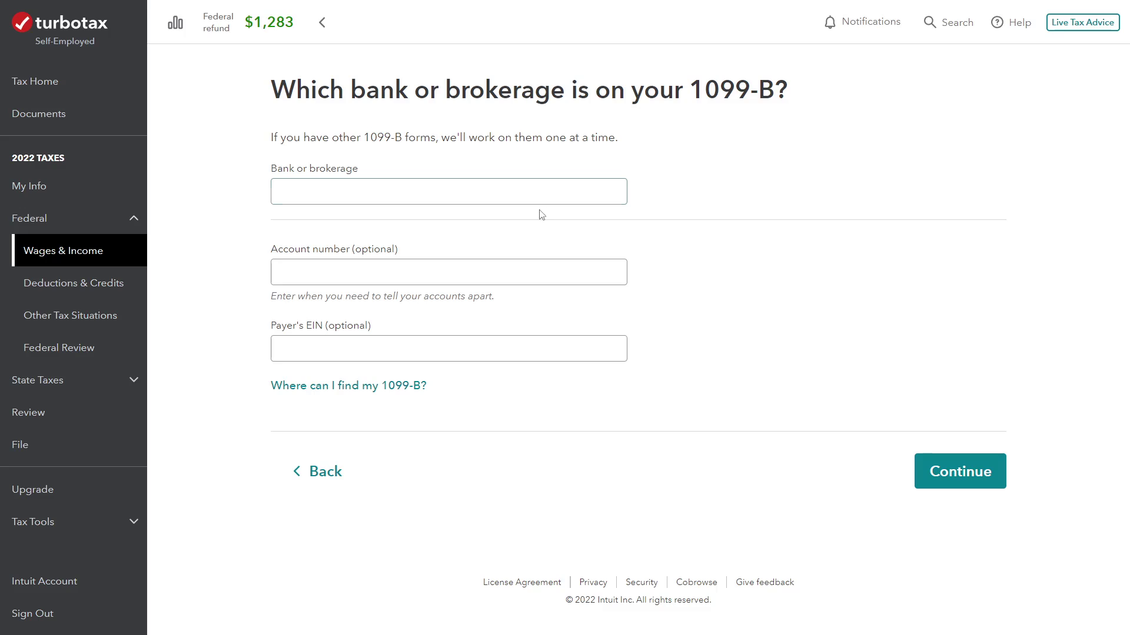
# Enter "Brokerage" as the bank or brokerage on the 1099-B and continue with the optional fields blank.
pyautogui.click(470, 187)
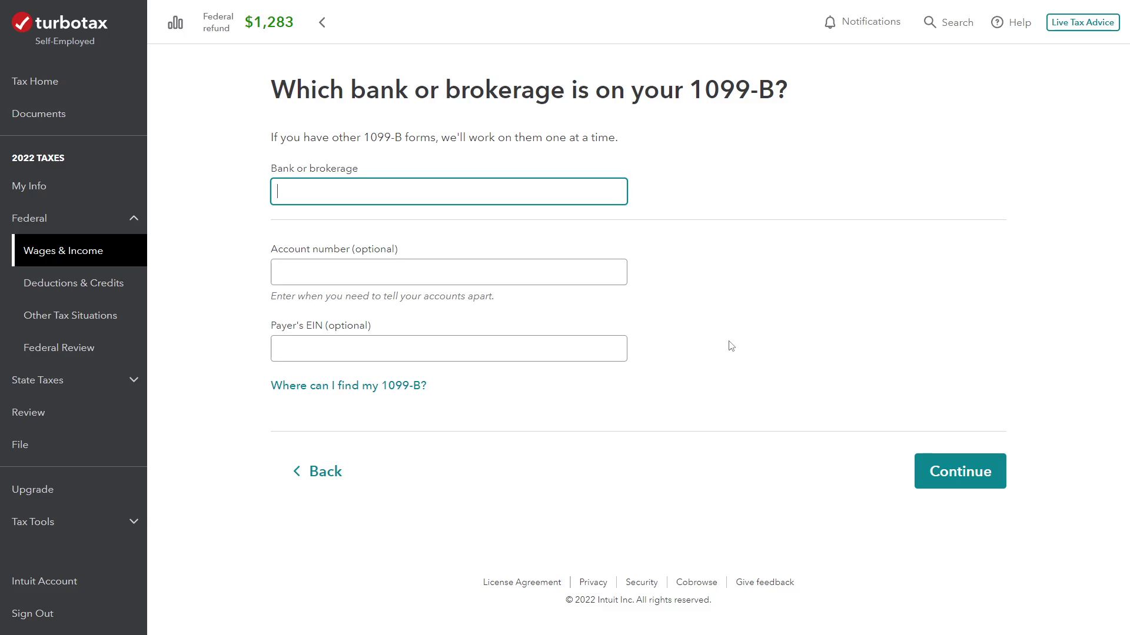
pyautogui.write('Brokerage')
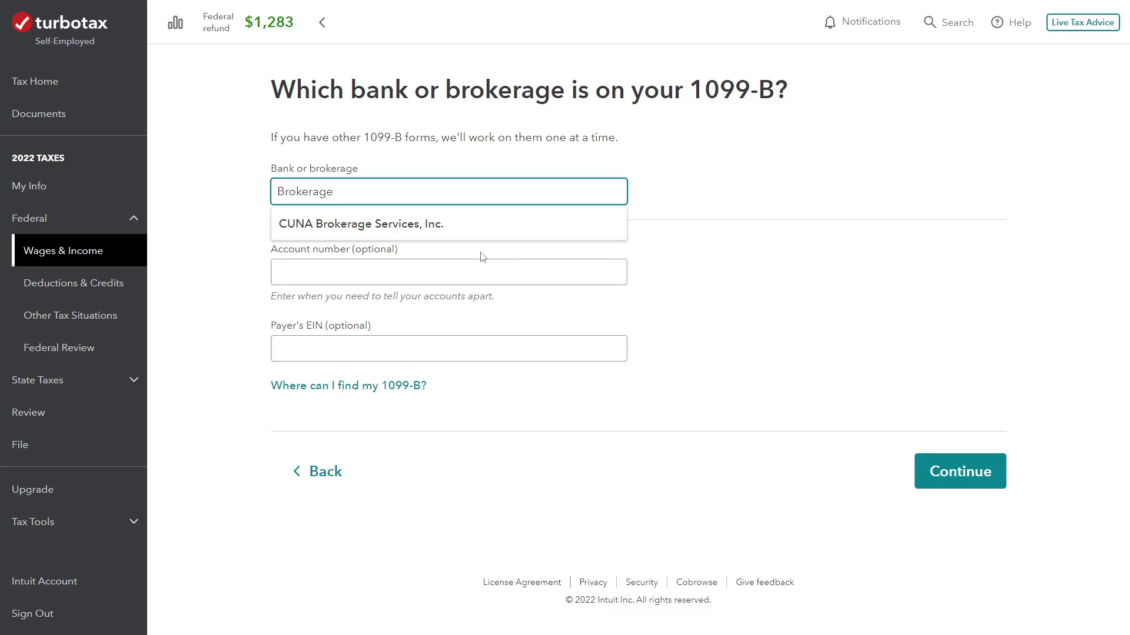
pyautogui.click(670, 188)
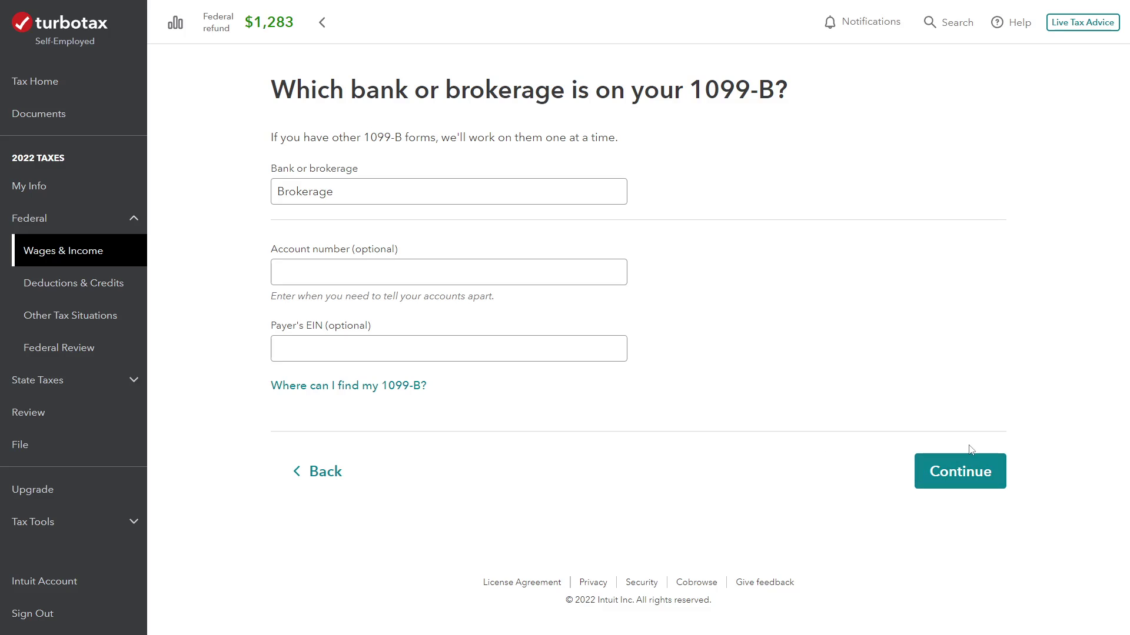
pyautogui.click(962, 471)
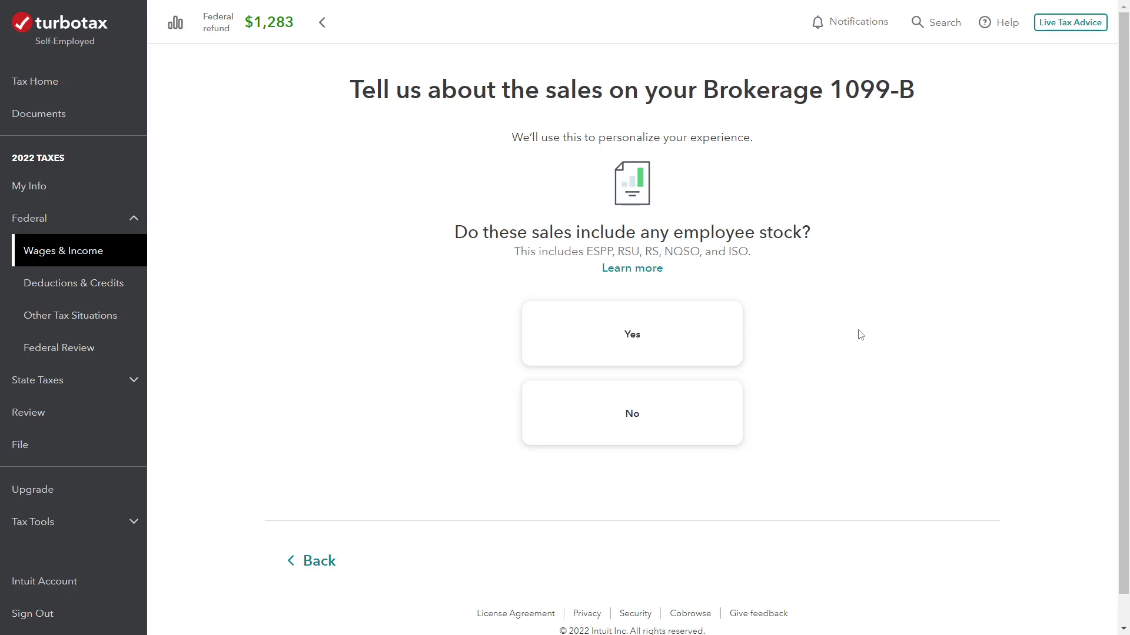
# Answer the 1099-B sales questions: no employee stock, more than three sales, no other investment types, every investment bought; submit them.
pyautogui.click(671, 423)
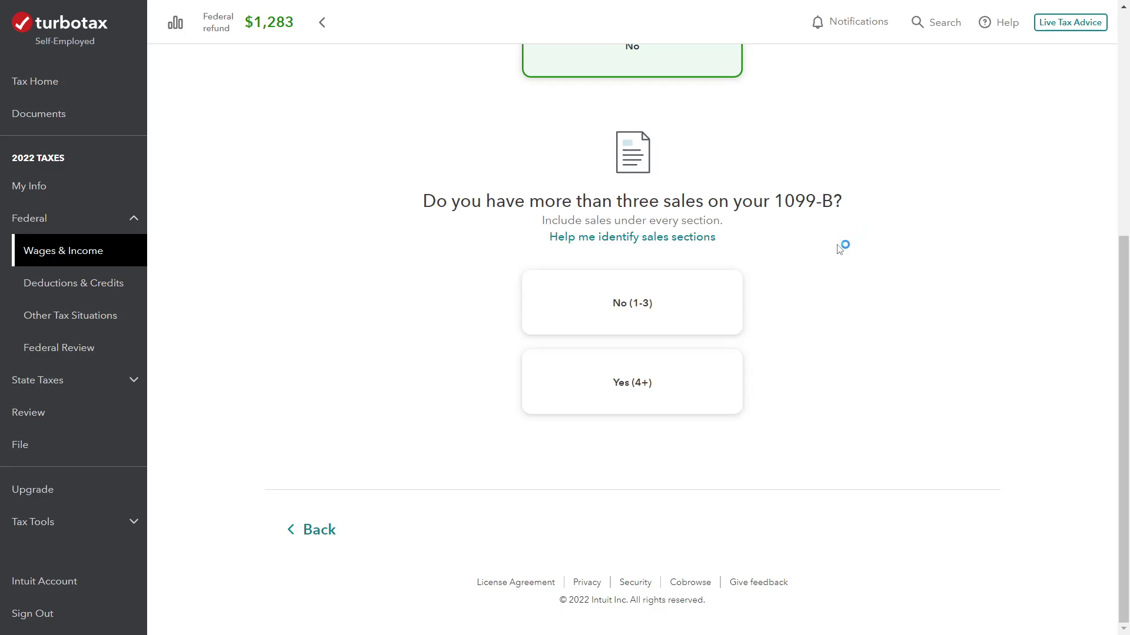
pyautogui.click(686, 383)
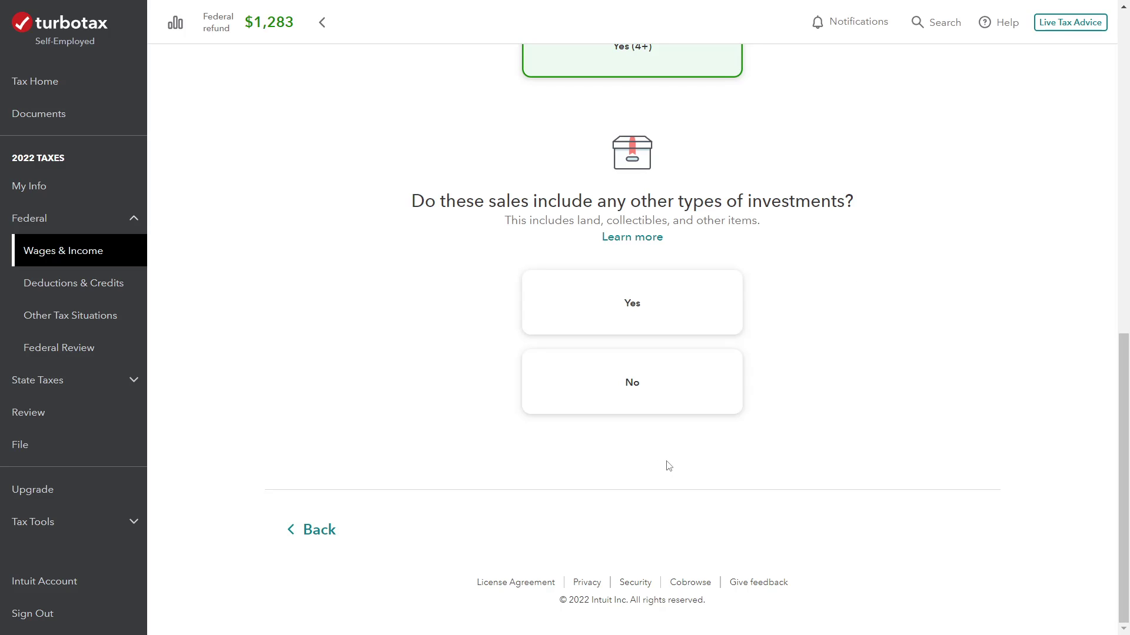
pyautogui.click(656, 383)
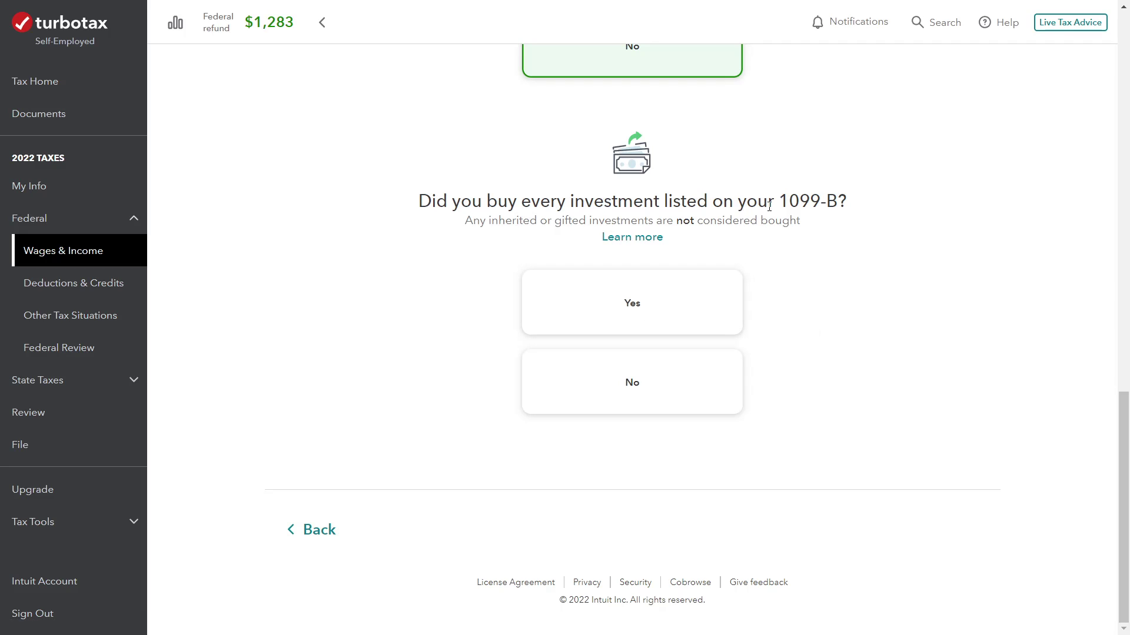
pyautogui.click(721, 313)
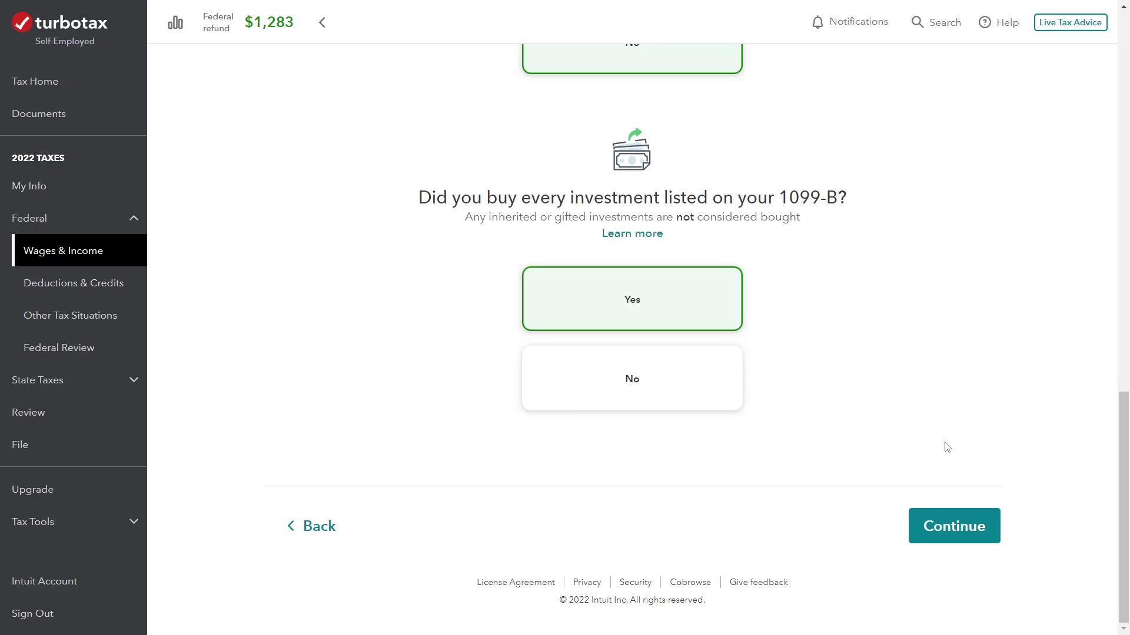
pyautogui.click(972, 530)
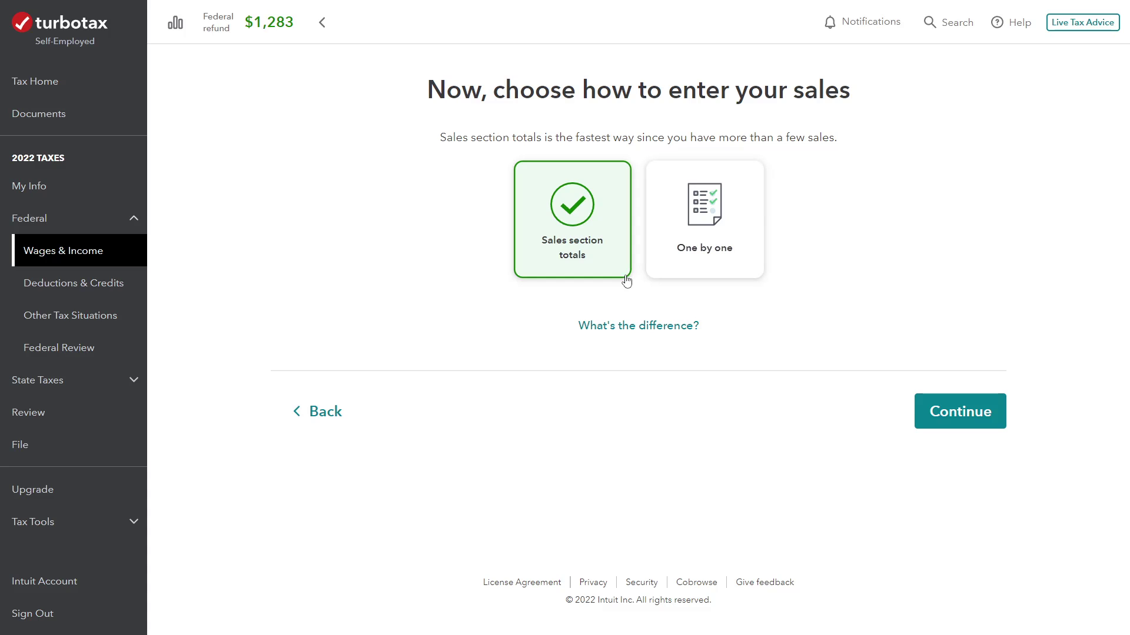
# Choose to enter the sales one by one and proceed past the 1099-B guidance to the first sale's entry form.
pyautogui.click(736, 231)
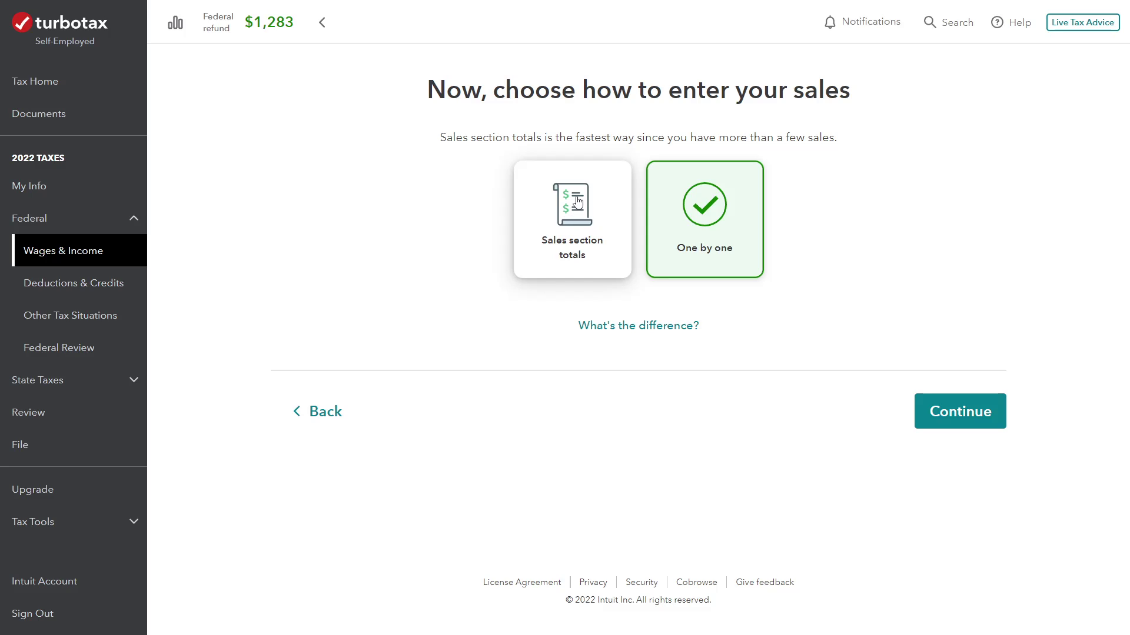
pyautogui.click(980, 412)
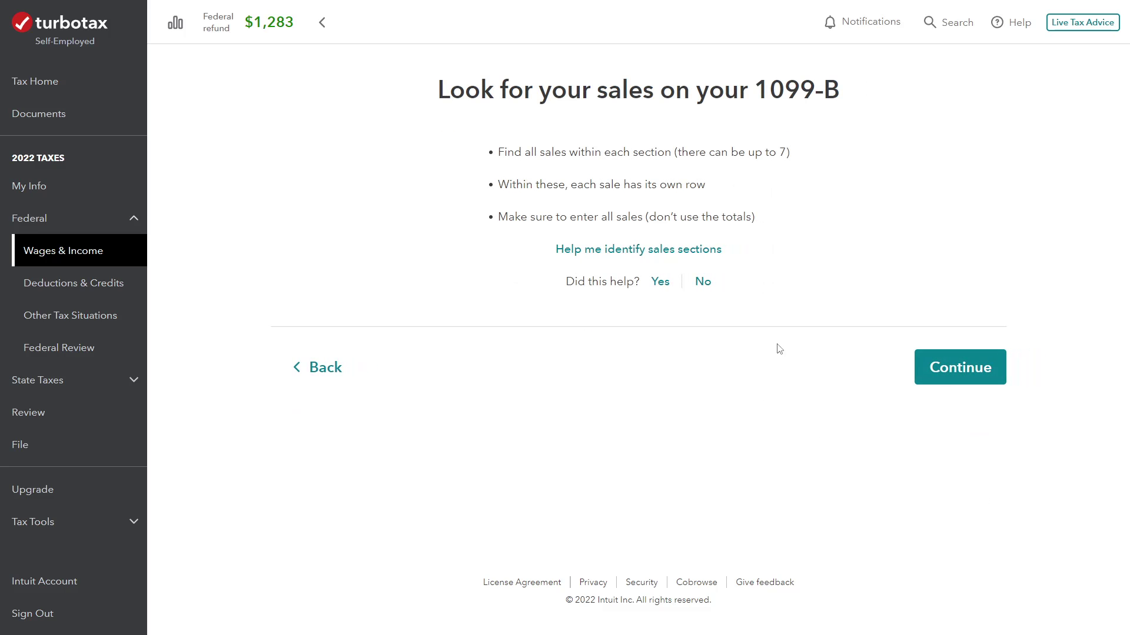
pyautogui.scroll(-1, 824, 330)
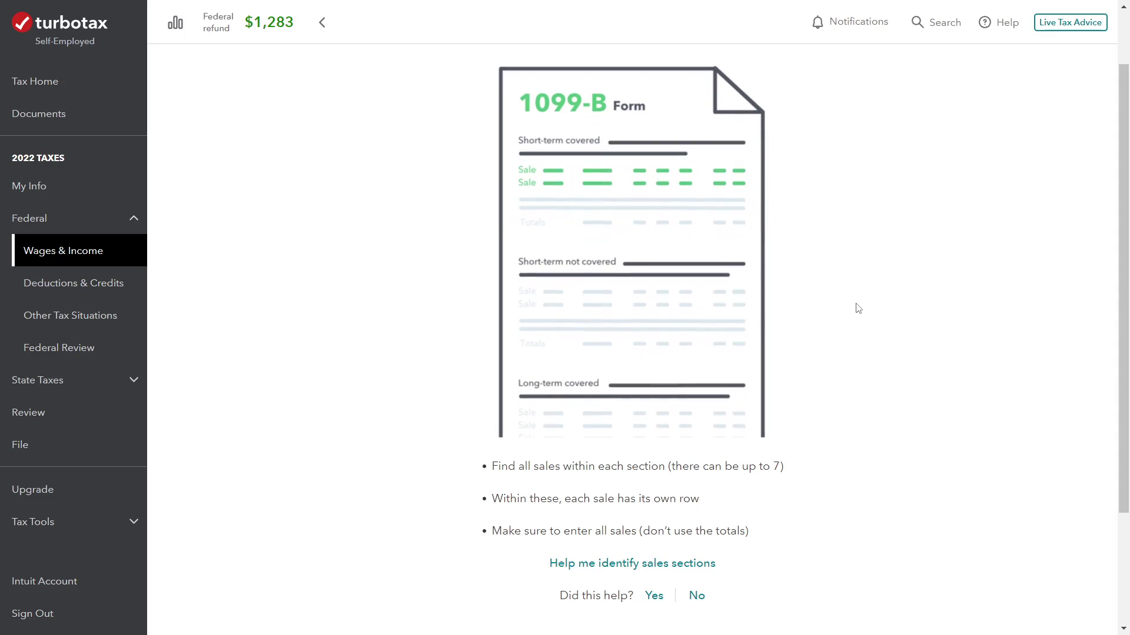
pyautogui.scroll(-2, 901, 336)
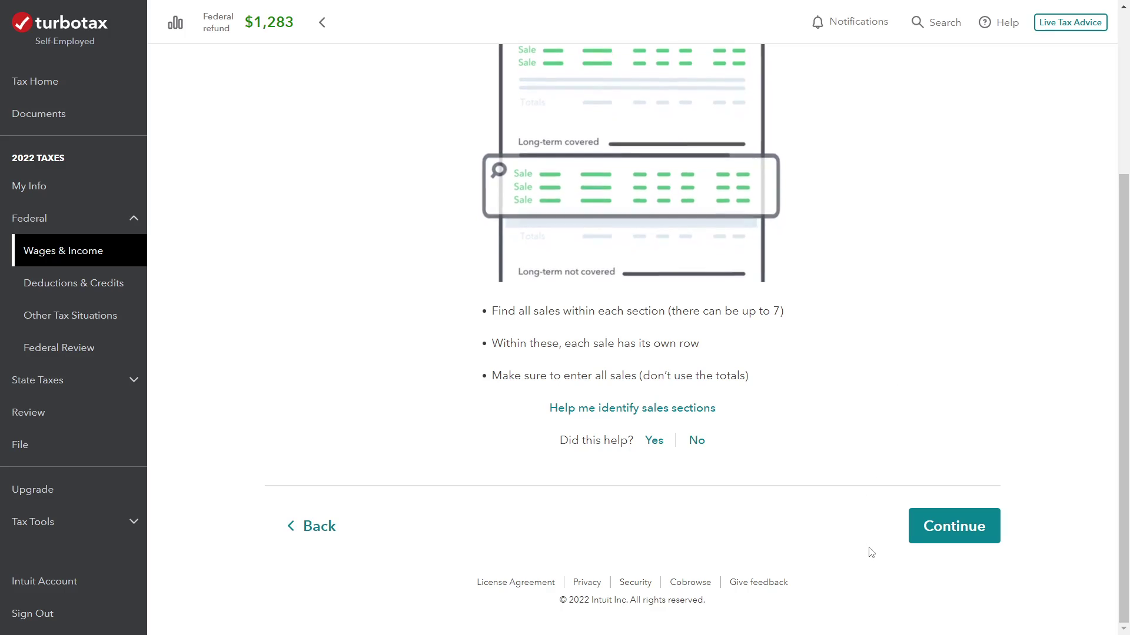
pyautogui.click(949, 534)
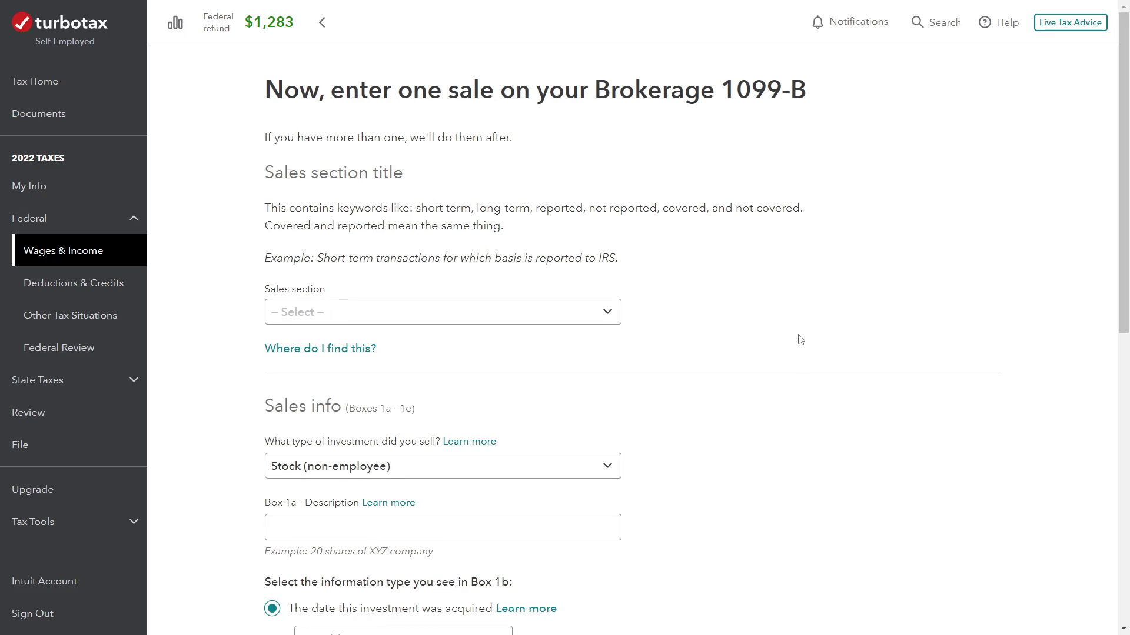
pyautogui.scroll(-2, 734, 274)
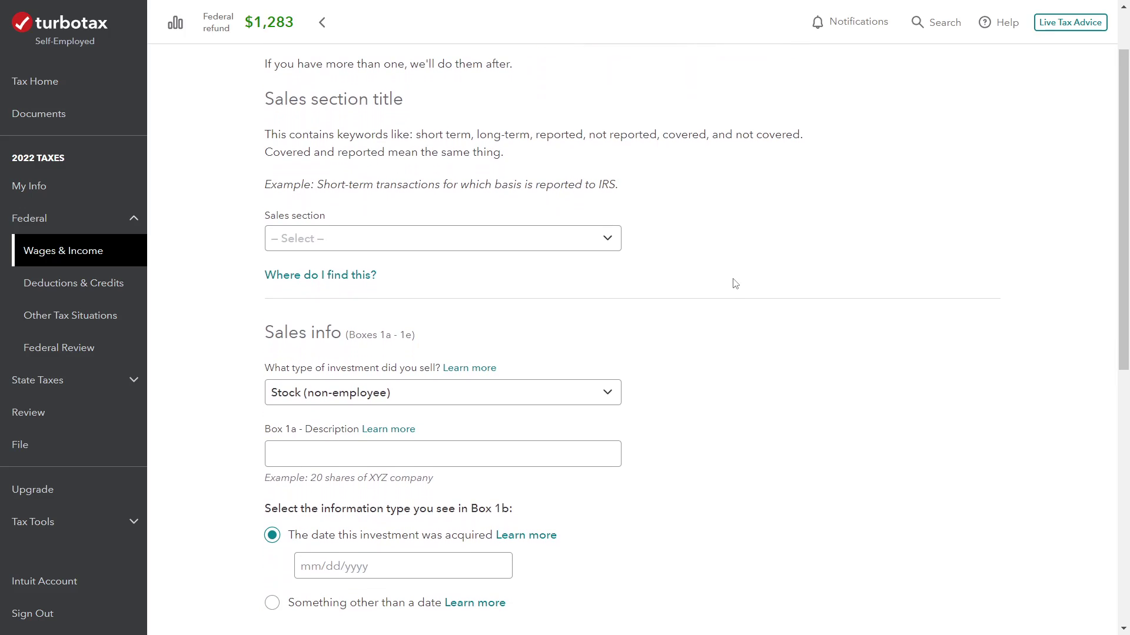
pyautogui.scroll(2, 735, 282)
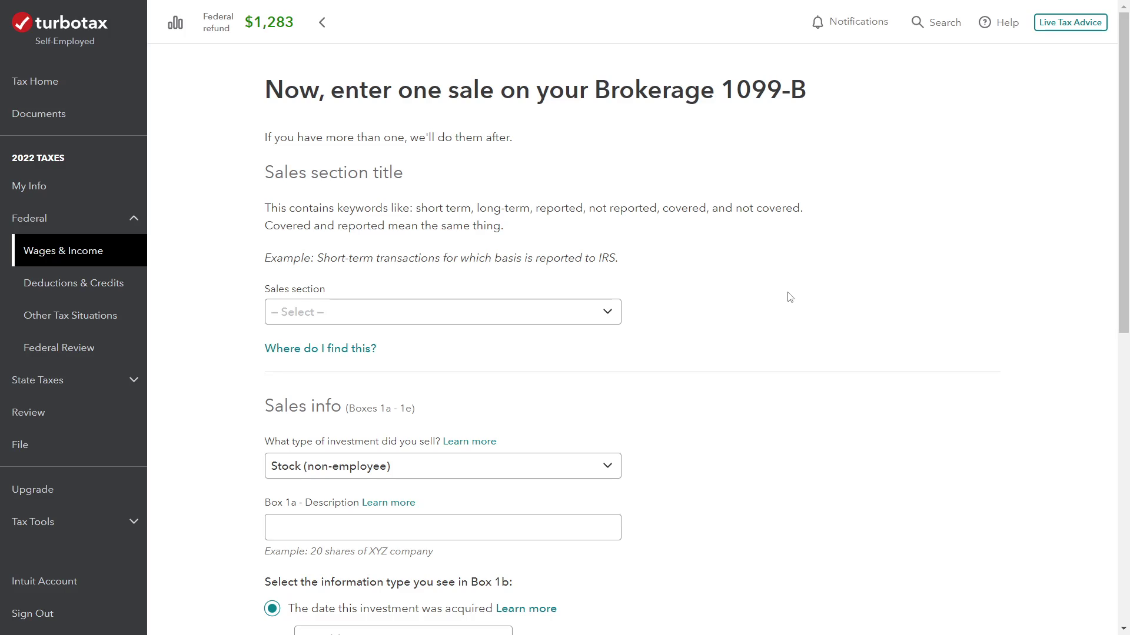
# Examine the sales section options for the first sale, from short-term covered through long-term and unknown term.
pyautogui.click(577, 310)
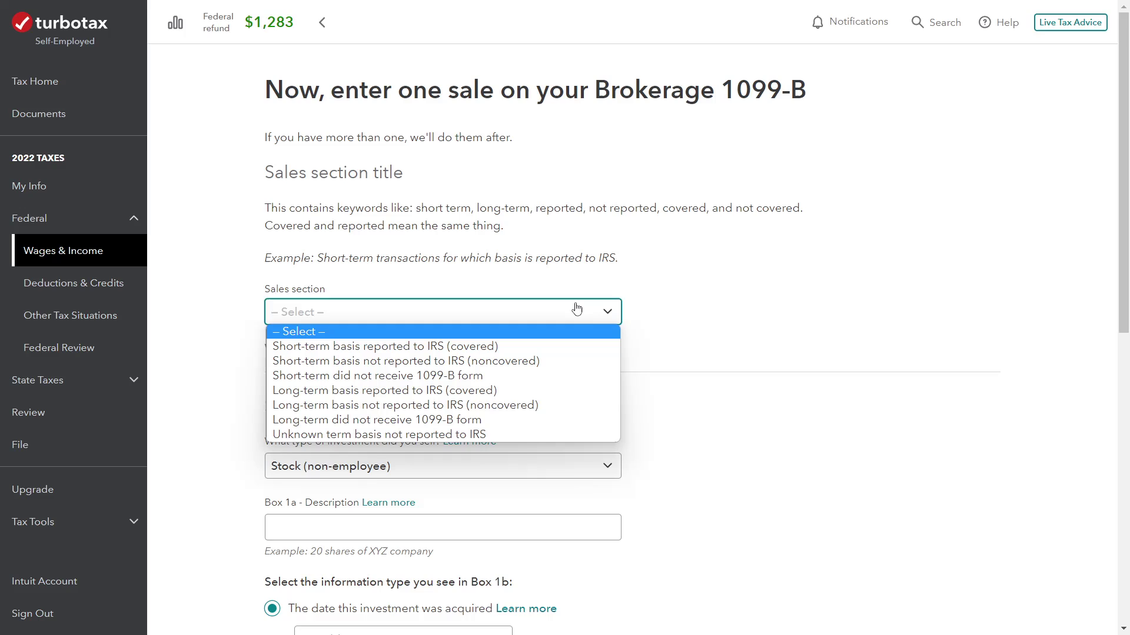
pyautogui.click(593, 274)
pyautogui.scroll(-1, 599, 268)
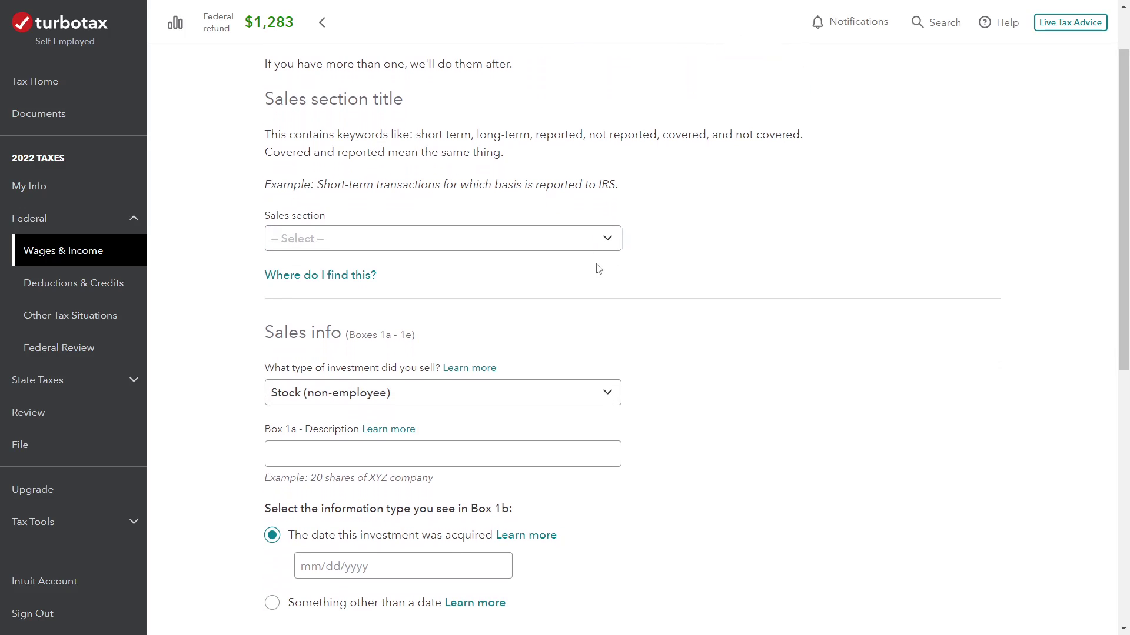
pyautogui.click(610, 242)
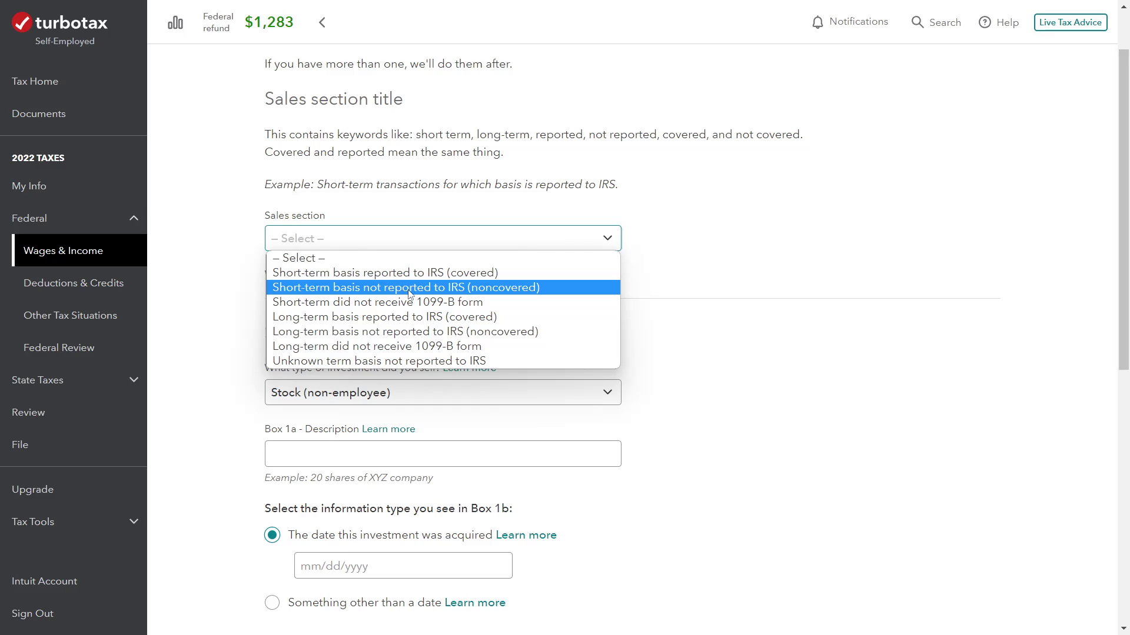
pyautogui.press('Down')
pyautogui.press('Down')
pyautogui.press('Down')
pyautogui.press('Down')
pyautogui.press('Down')
pyautogui.press('Down')
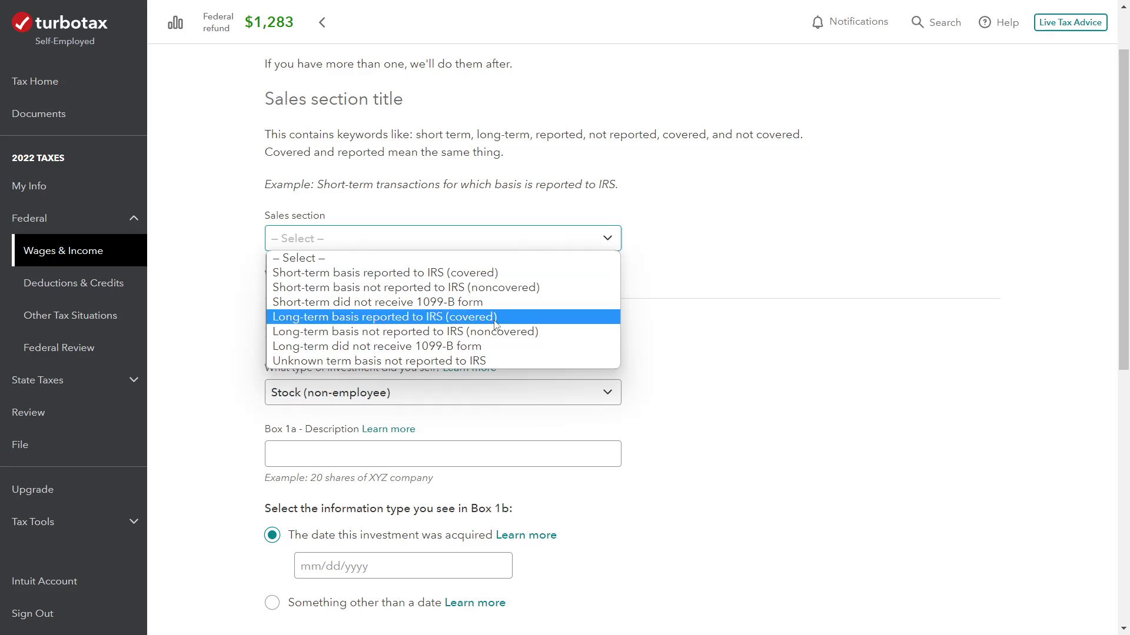
pyautogui.press('Escape')
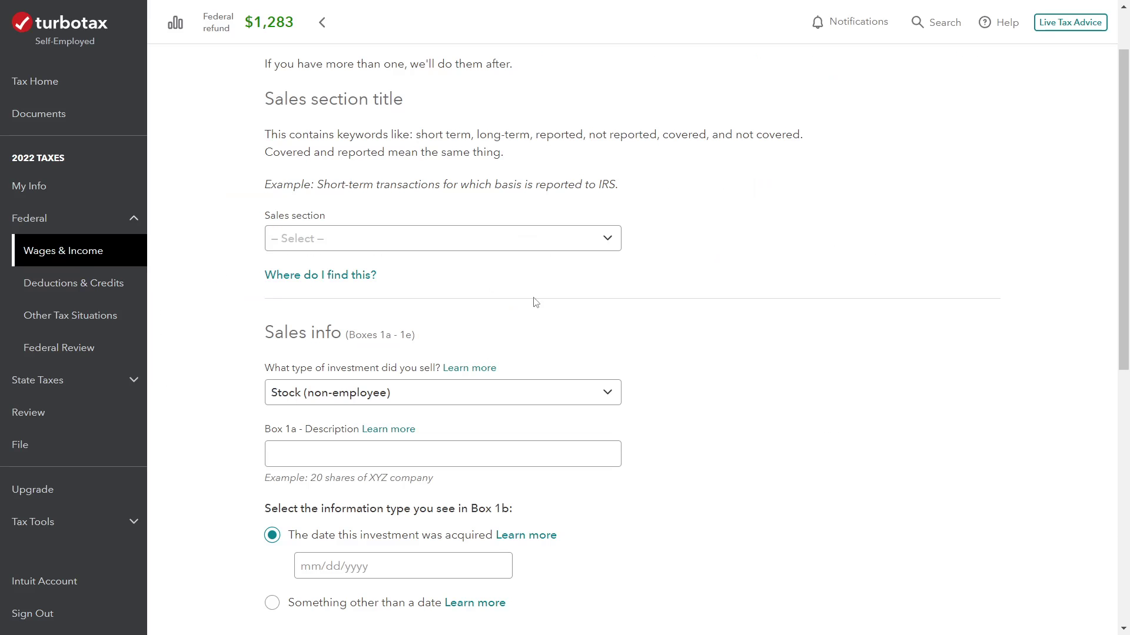
# Classify the first sale as Short-term basis not reported to IRS (noncovered), with Stock (non-employee) as the investment type.
pyautogui.click(486, 242)
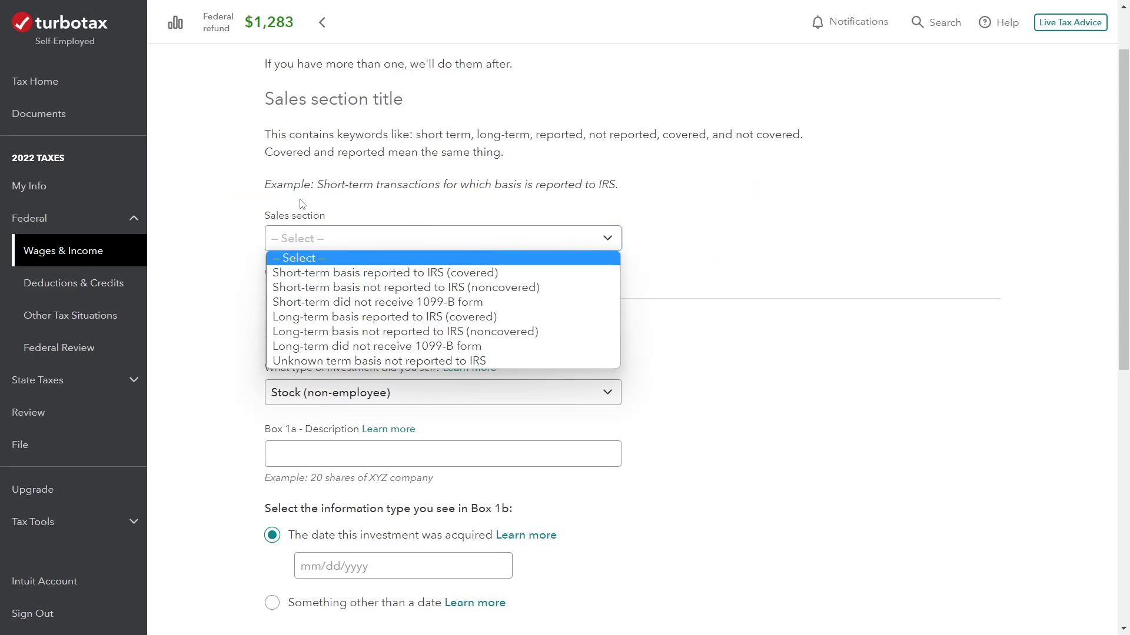
pyautogui.click(378, 289)
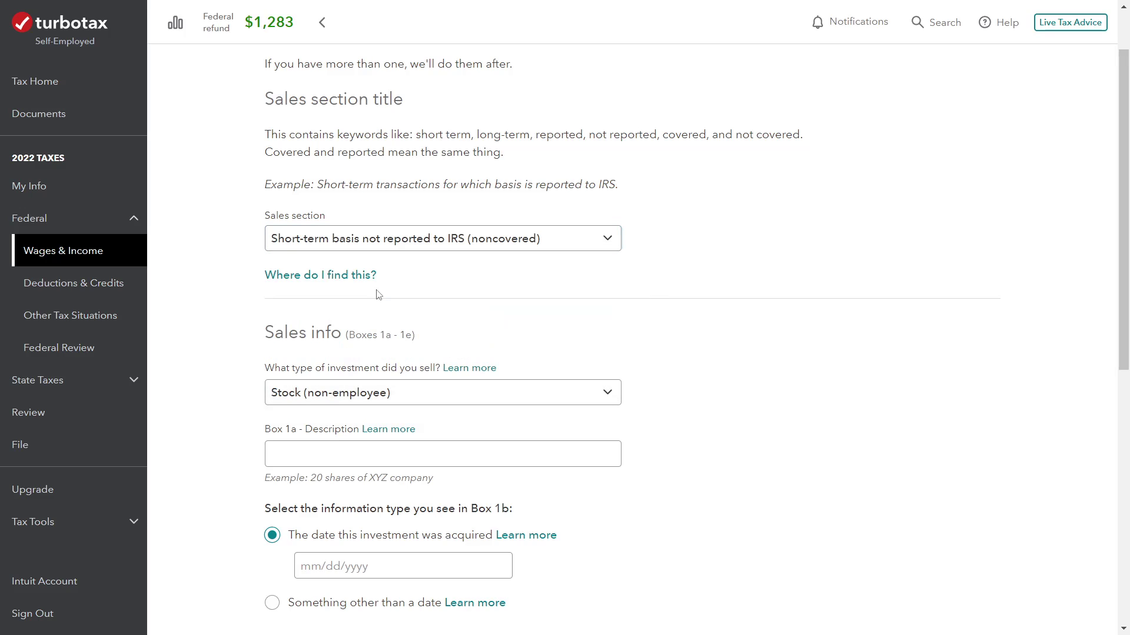
pyautogui.scroll(-2, 429, 324)
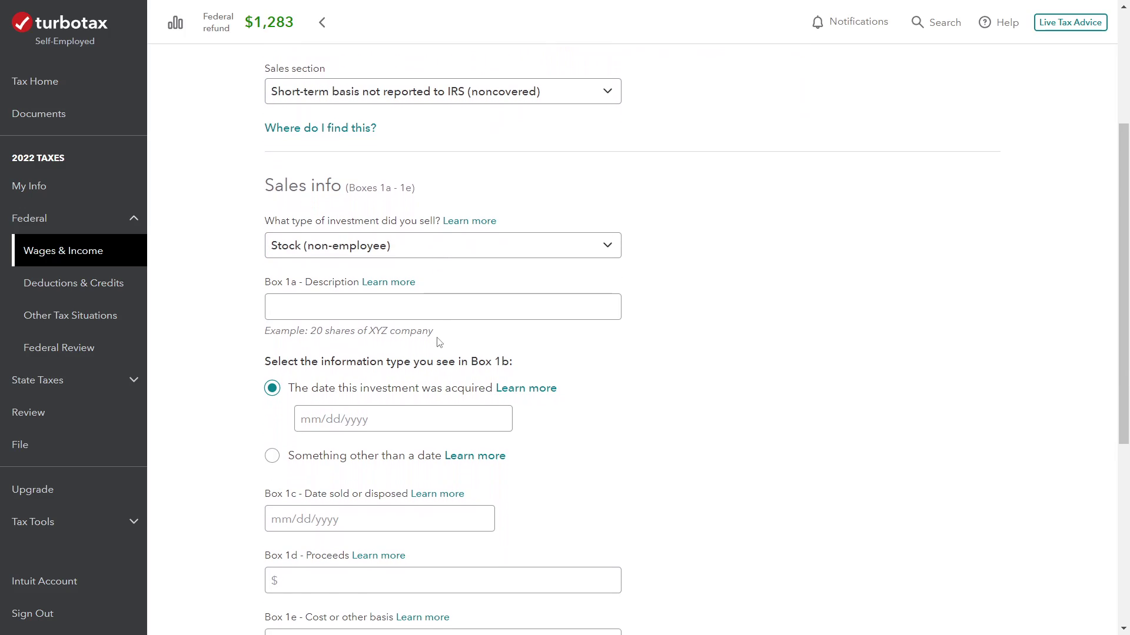
pyautogui.click(412, 251)
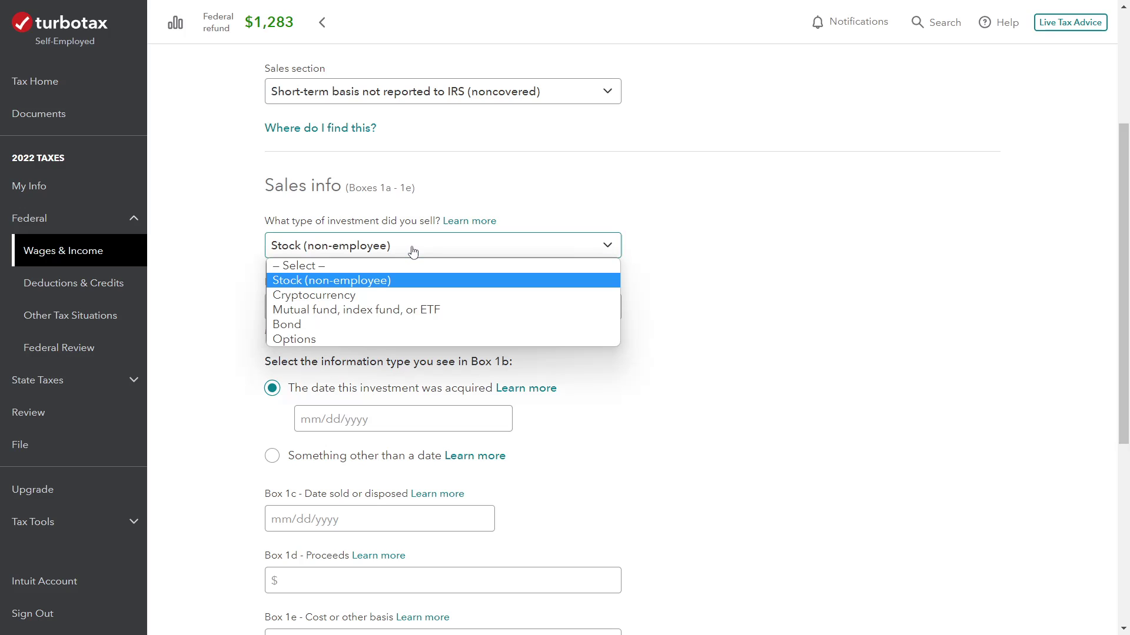
pyautogui.click(401, 283)
# Describe the first sale as 66.558 Public Stock Inc, with acquisition date 11/12/2021 and sale date 09/08/2022.
pyautogui.click(381, 311)
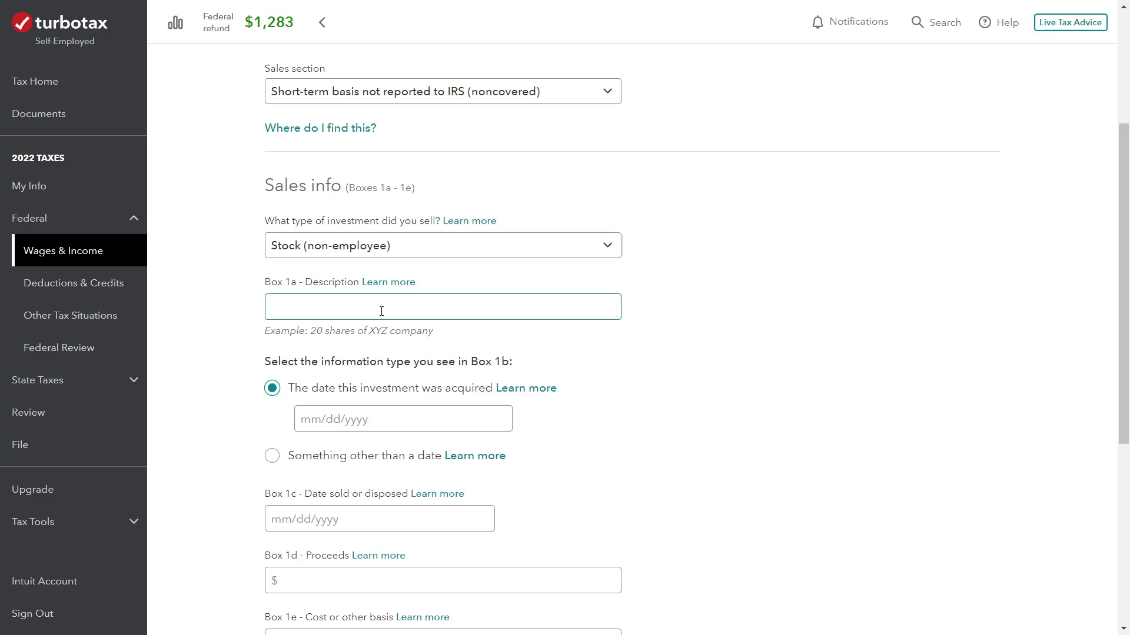
pyautogui.click(381, 312)
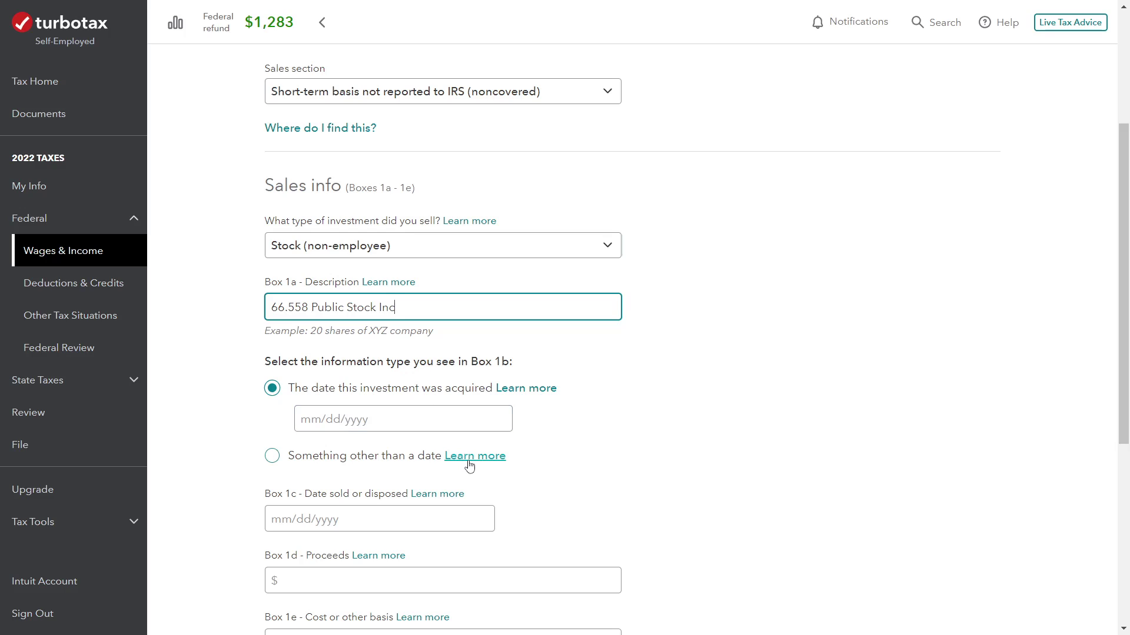
pyautogui.click(405, 430)
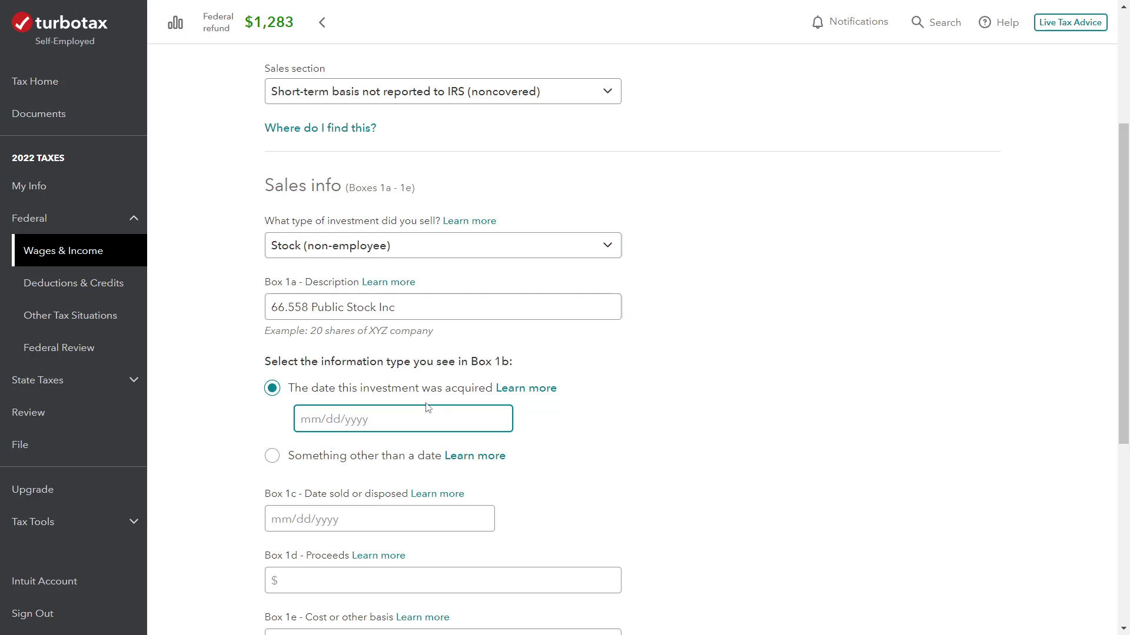
pyautogui.write('11/12/2021')
pyautogui.press('Tab')
pyautogui.press('Tab')
pyautogui.press('Tab')
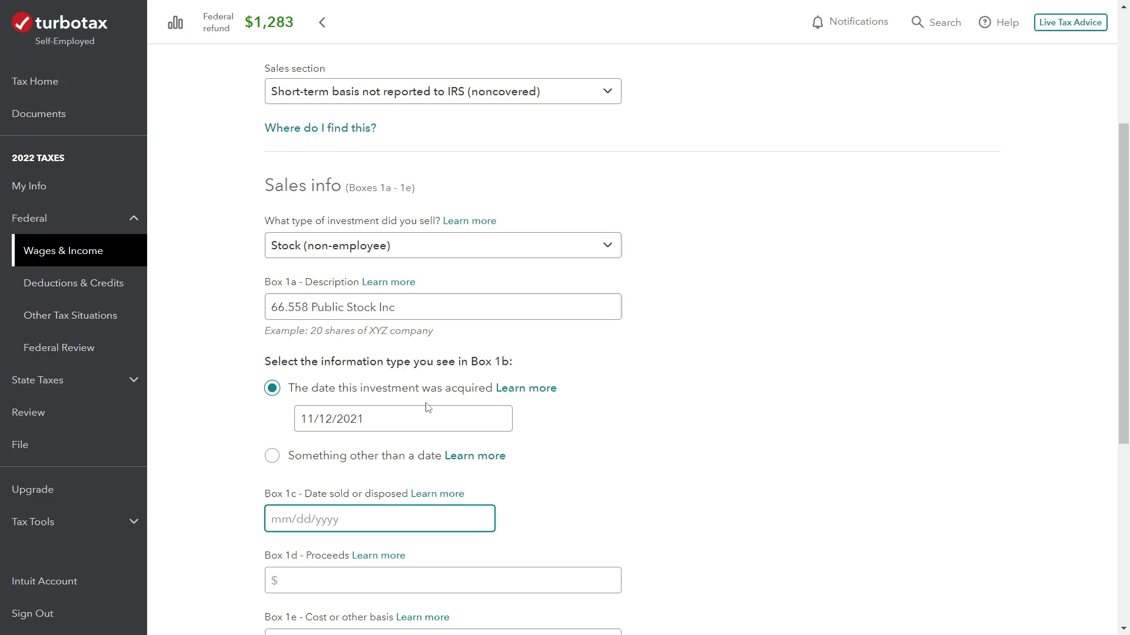
pyautogui.write('09/08/2022')
pyautogui.press('Tab')
pyautogui.scroll(-3, 746, 428)
pyautogui.press('Tab')
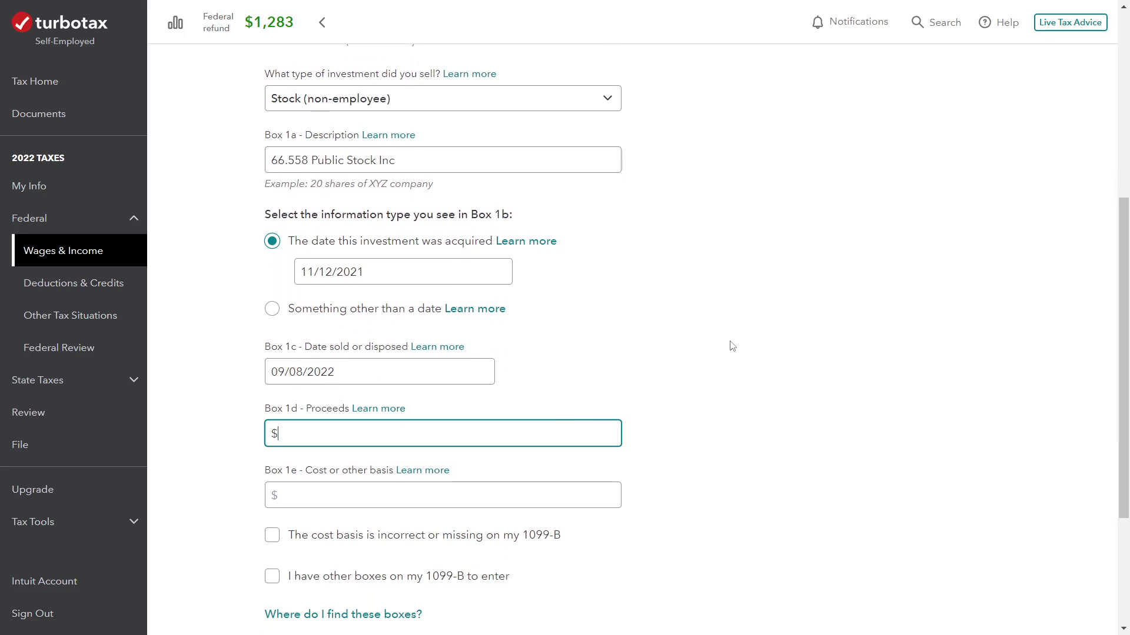
# Enter $1,131.15 as the first sale's proceeds and $1,752.08 as its cost basis.
pyautogui.write('1,131.15')
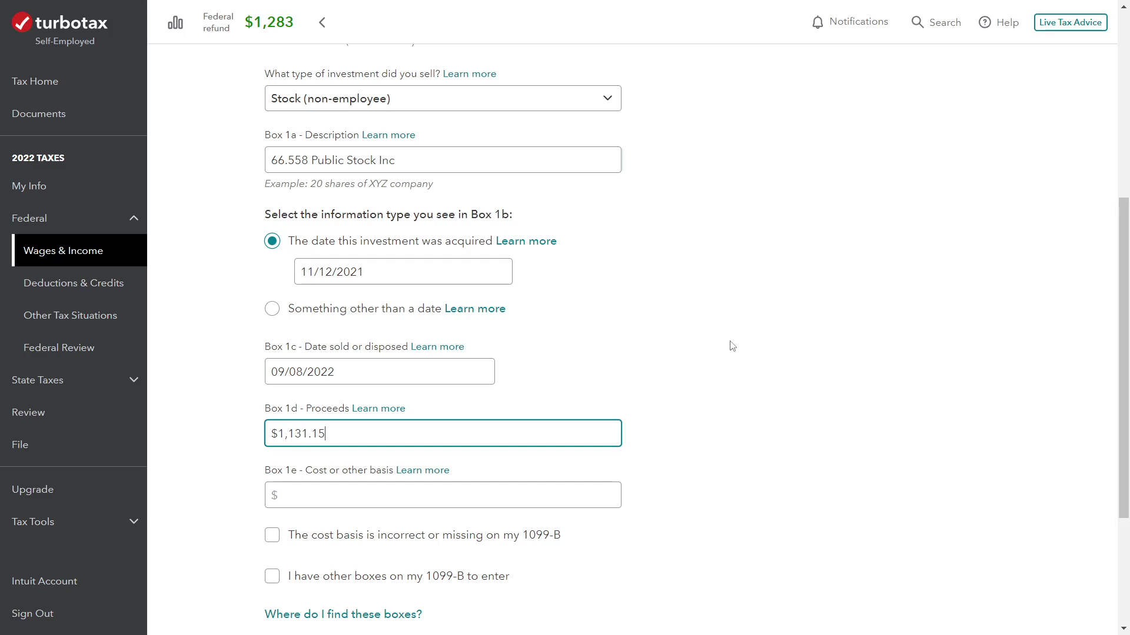
pyautogui.press('Tab')
pyautogui.press('Tab')
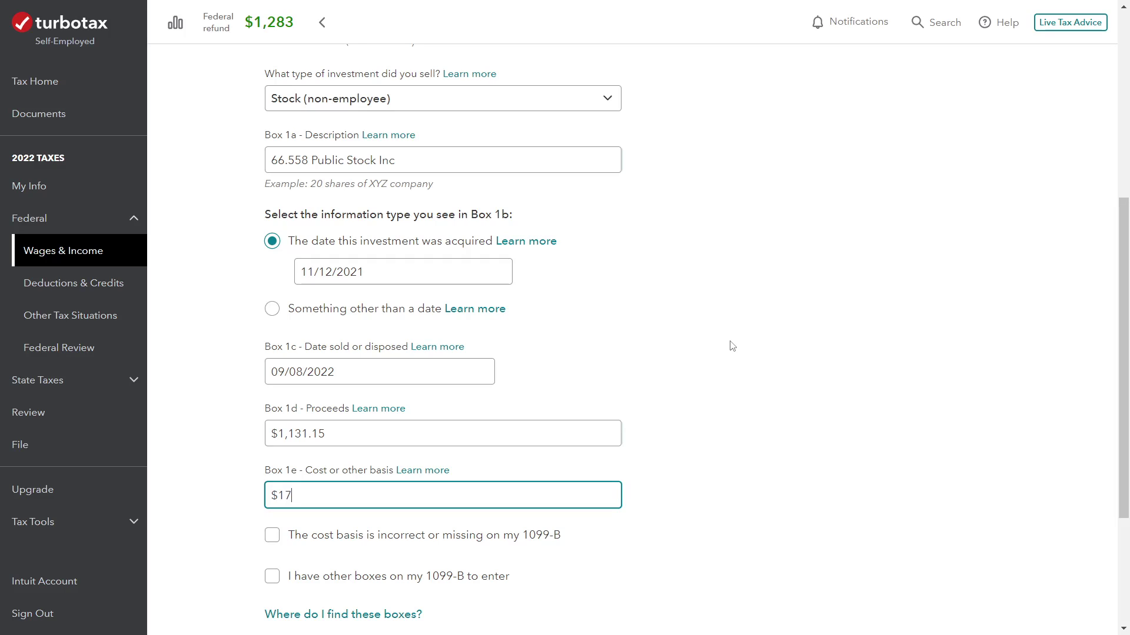
pyautogui.write('1,752.08')
pyautogui.press('Tab')
pyautogui.scroll(-1, 727, 419)
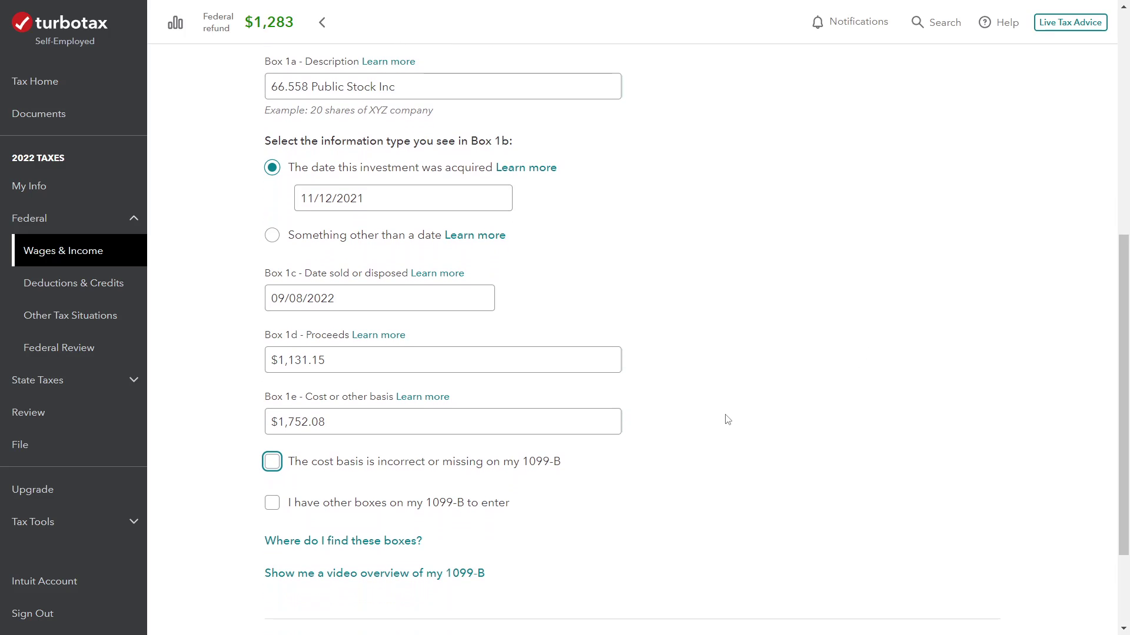
pyautogui.scroll(-2, 728, 419)
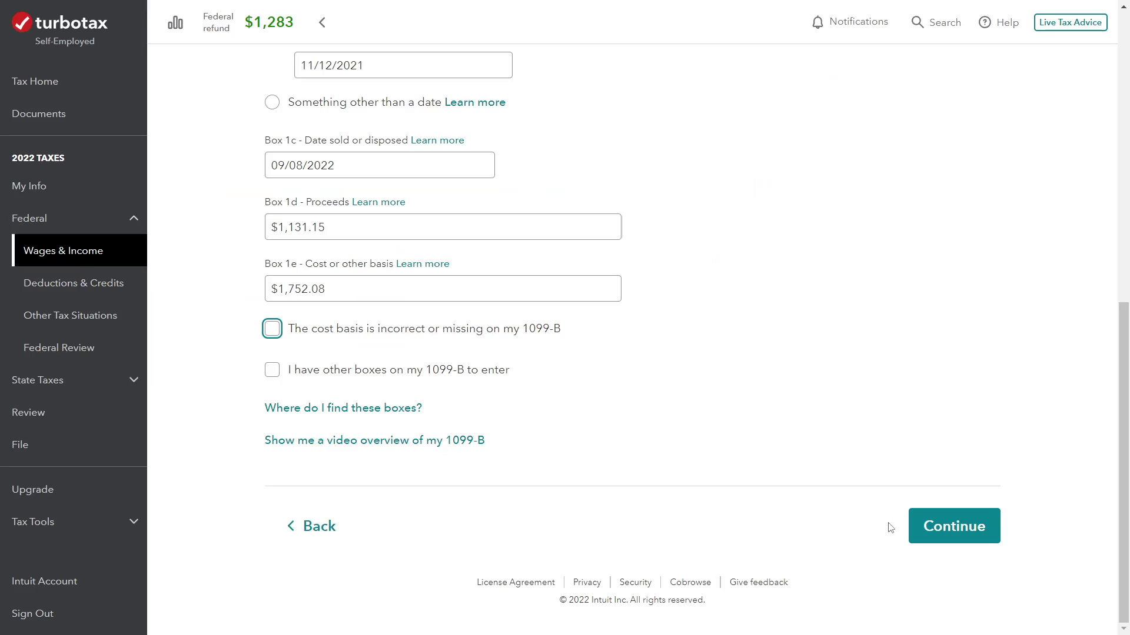
# Submit the first sale's details and state that none of the special situations apply to it.
pyautogui.click(920, 526)
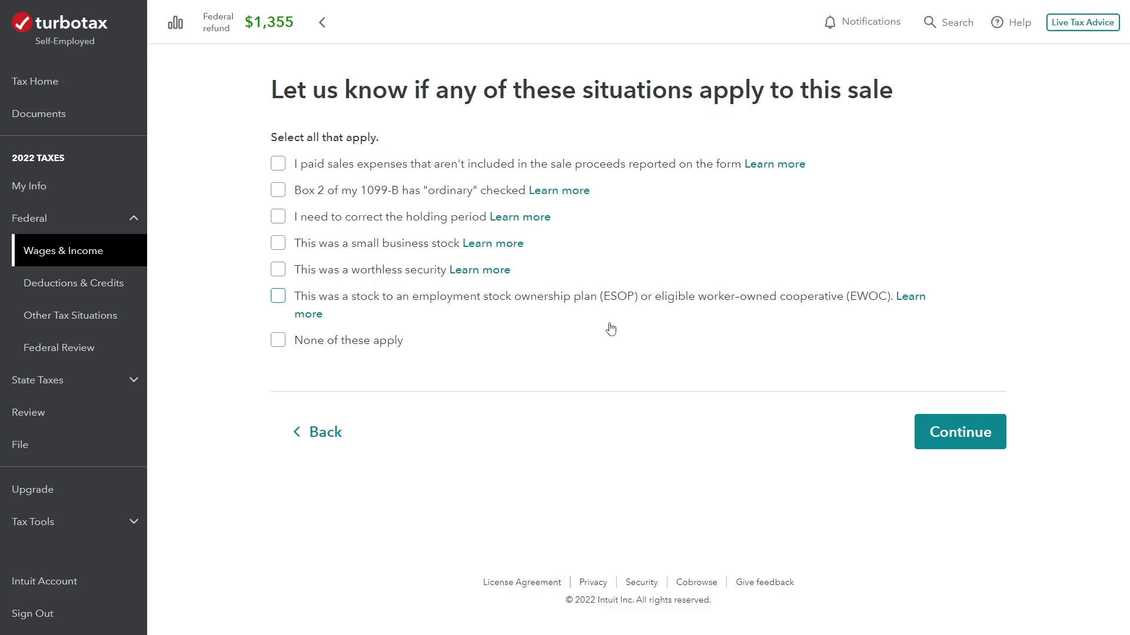
pyautogui.click(278, 341)
pyautogui.click(946, 437)
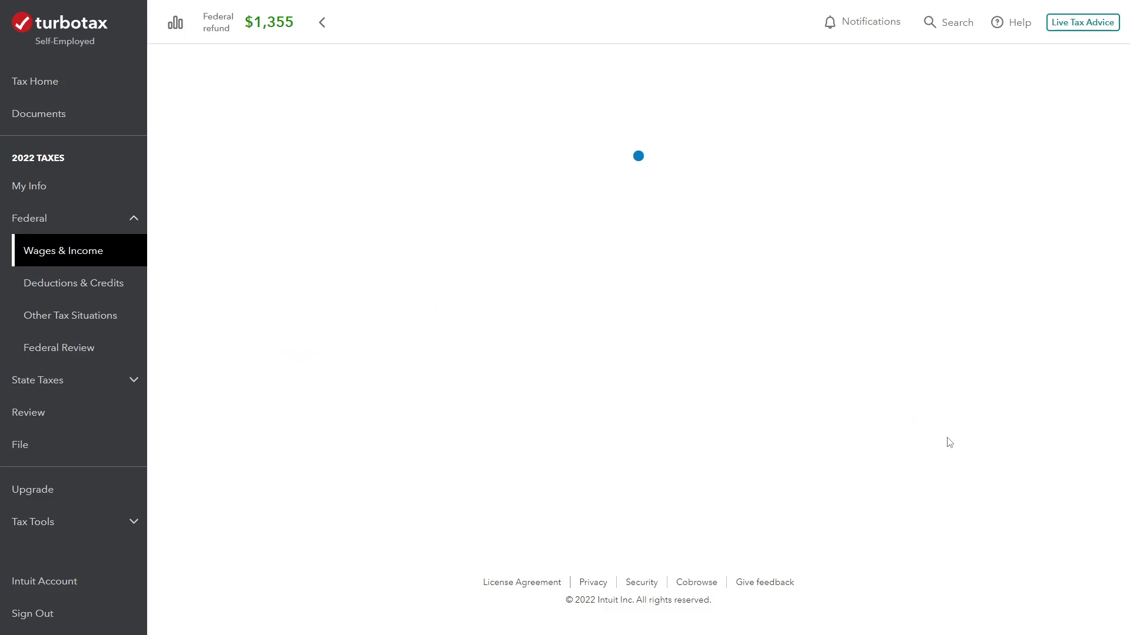
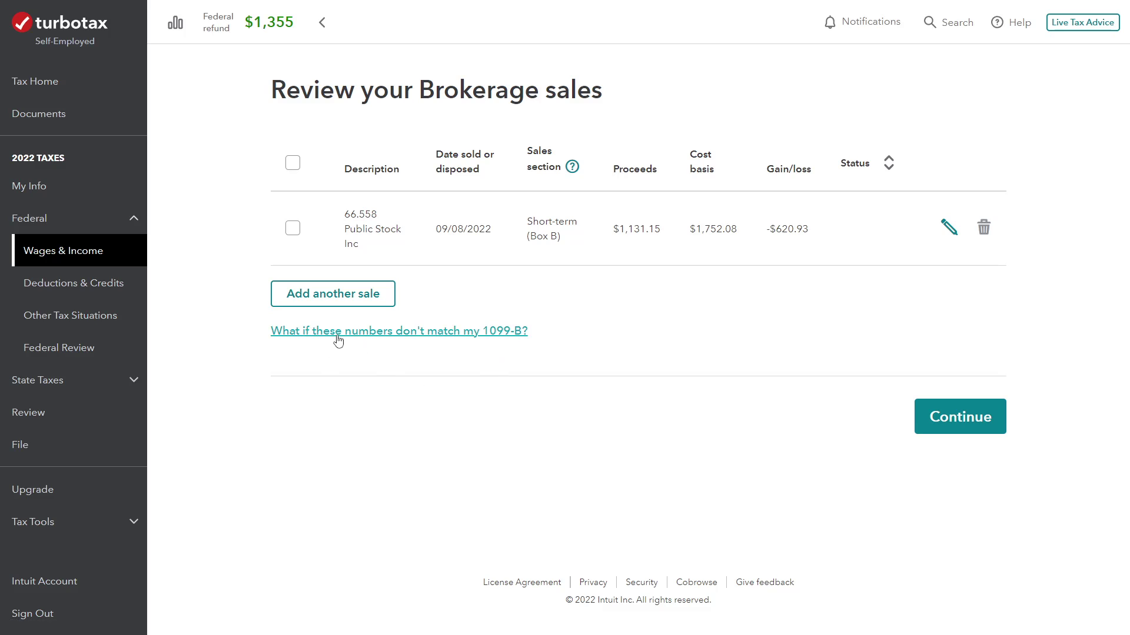
# Add a second sale and assign it to Short-term basis not reported to IRS (noncovered), with Stock (non-employee) as its type.
pyautogui.click(328, 301)
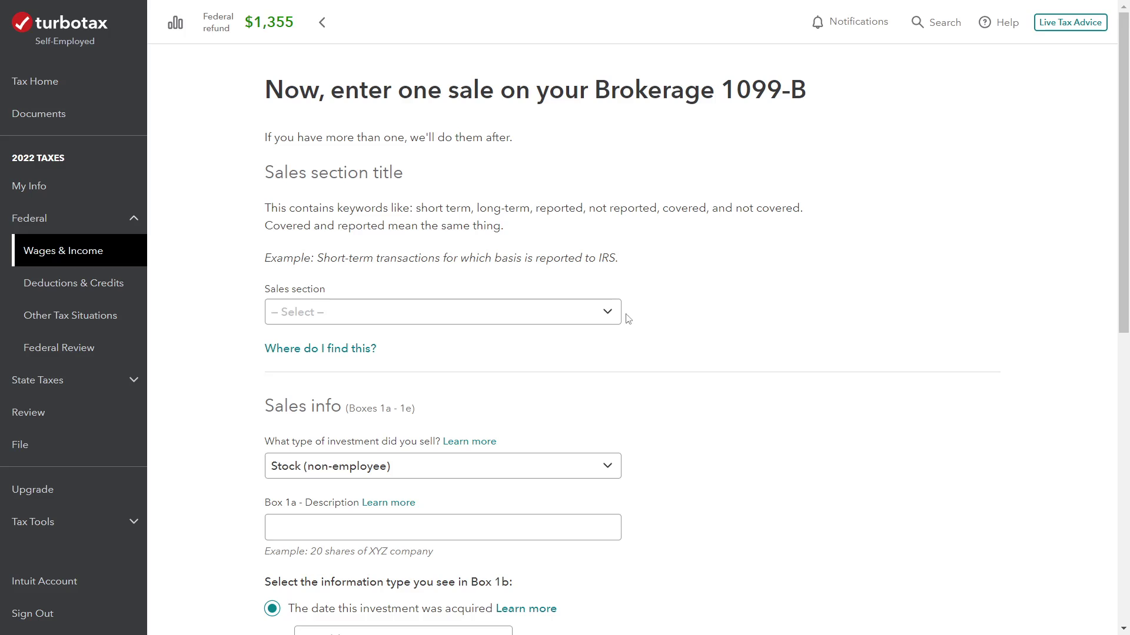
pyautogui.click(460, 312)
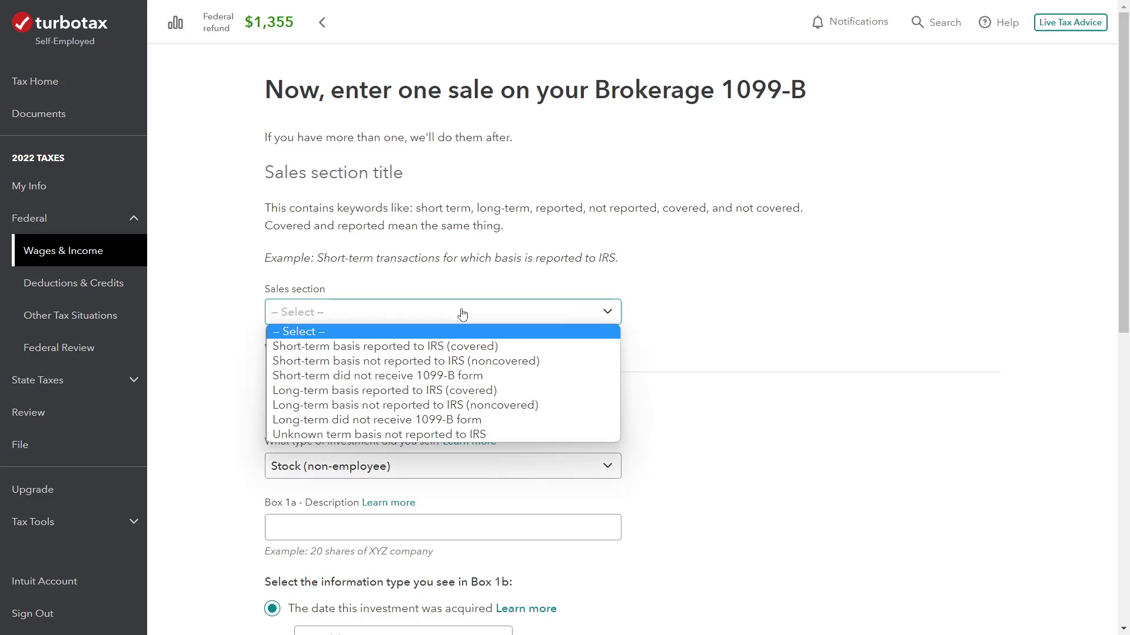
pyautogui.click(470, 361)
pyautogui.scroll(-1, 506, 380)
pyautogui.click(473, 392)
pyautogui.click(474, 392)
# Describe the second sale as 68.203 Public Stock Inc, with acquisition date 02/12/2022 and sale date 09/08/2022.
pyautogui.click(460, 446)
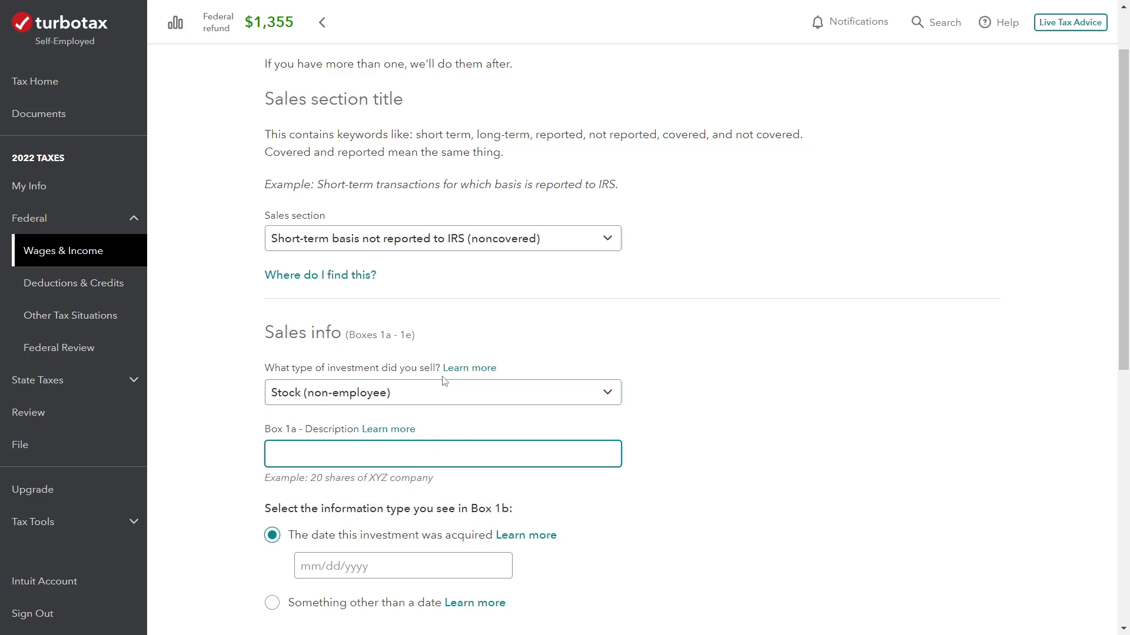
pyautogui.write('68.203 Public Stock Inc')
pyautogui.press('Tab')
pyautogui.press('Tab')
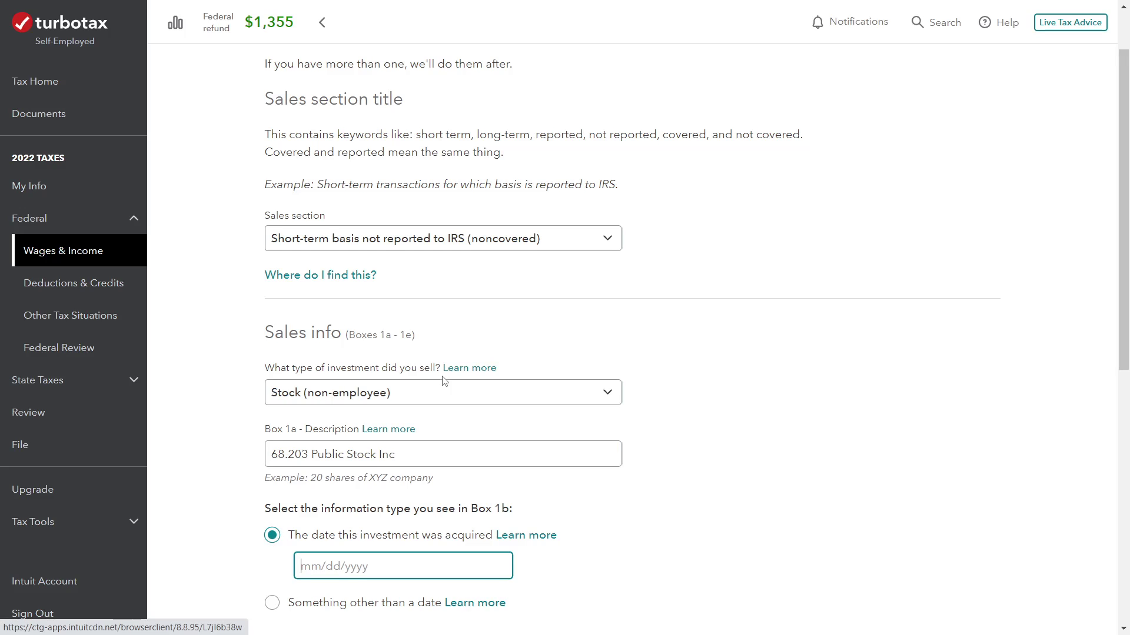
pyautogui.scroll(-3, 671, 351)
pyautogui.write('02/12/2022')
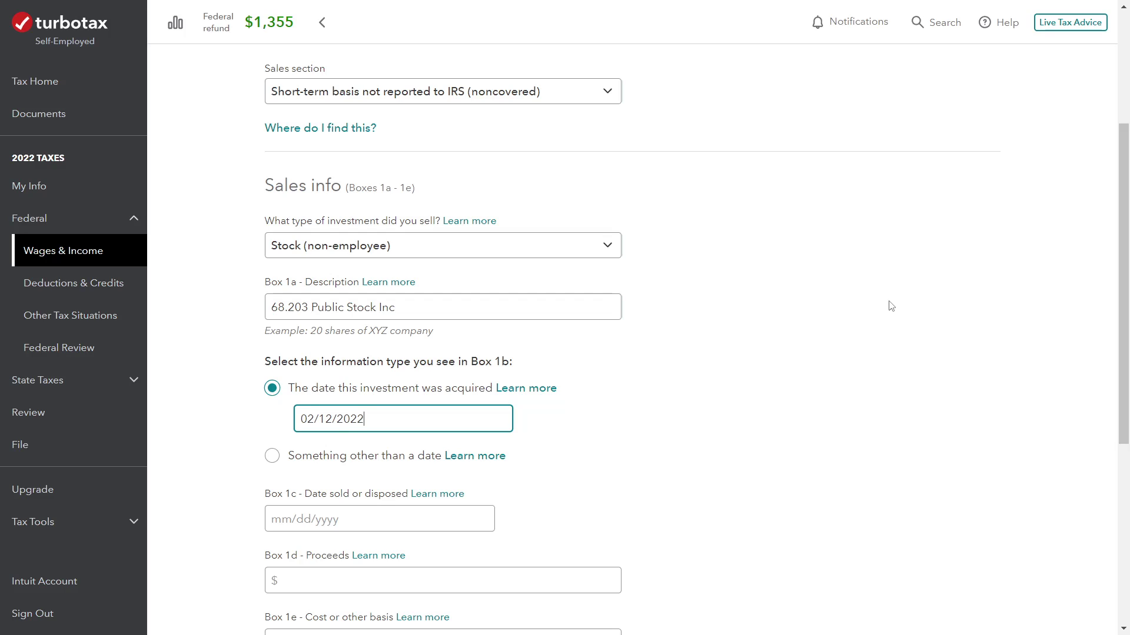
pyautogui.press('Tab')
pyautogui.press('Tab')
pyautogui.press('Tab')
pyautogui.write('09/08/2022')
pyautogui.press('Tab')
pyautogui.press('Tab')
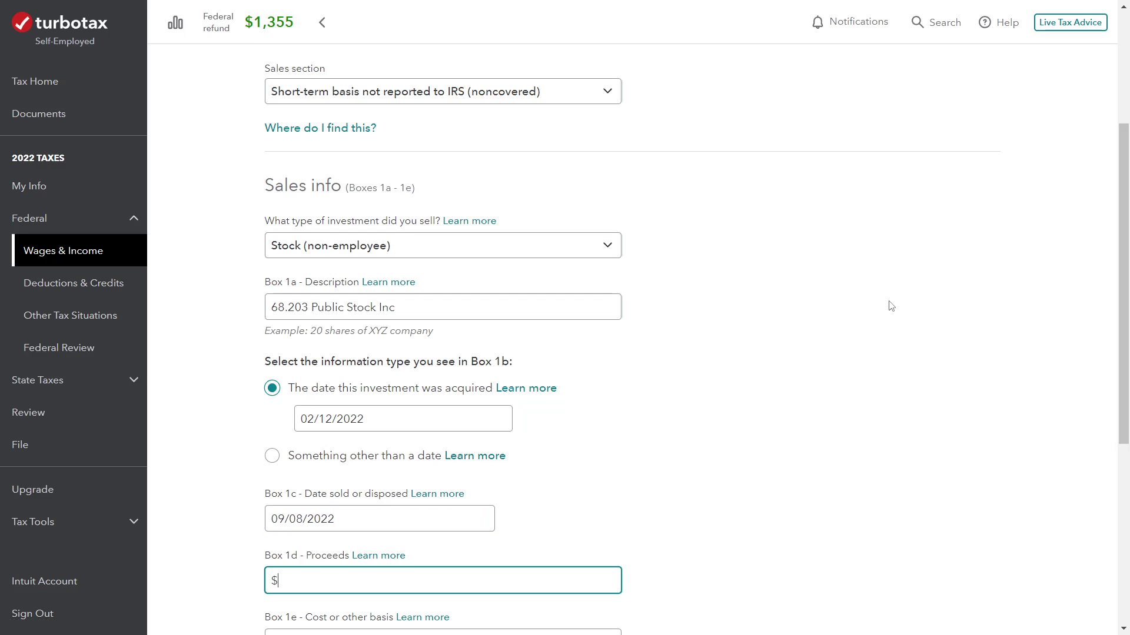
# Enter $1,159.10 as the second sale's proceeds and $1,791.60 as its cost basis.
pyautogui.write('1,159.10')
pyautogui.press('Tab')
pyautogui.press('Tab')
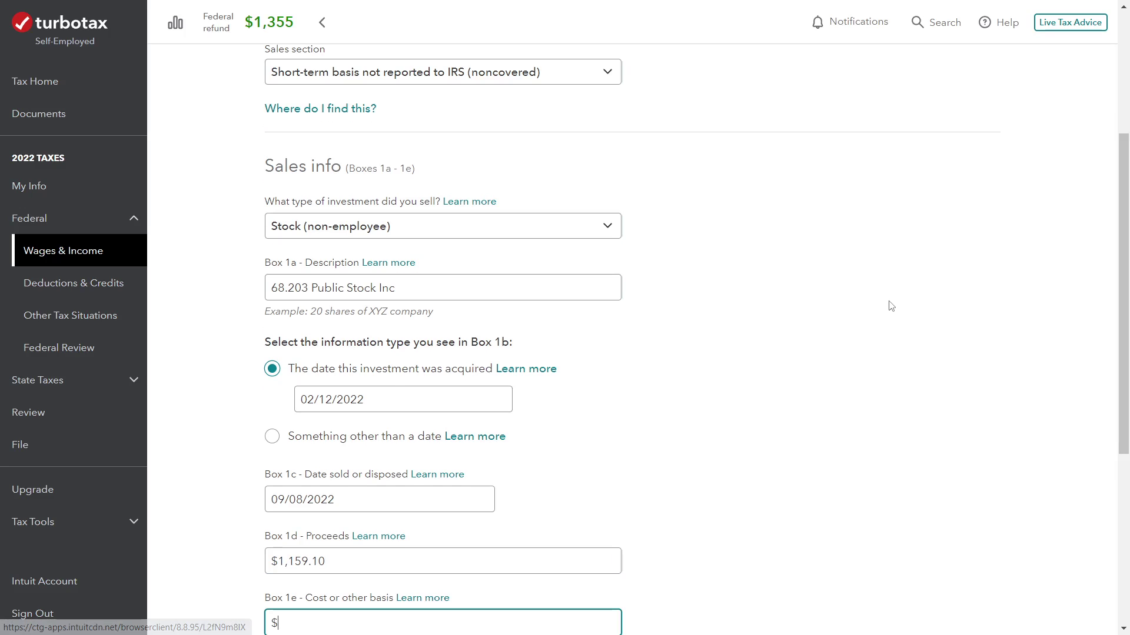
pyautogui.scroll(-5, 757, 363)
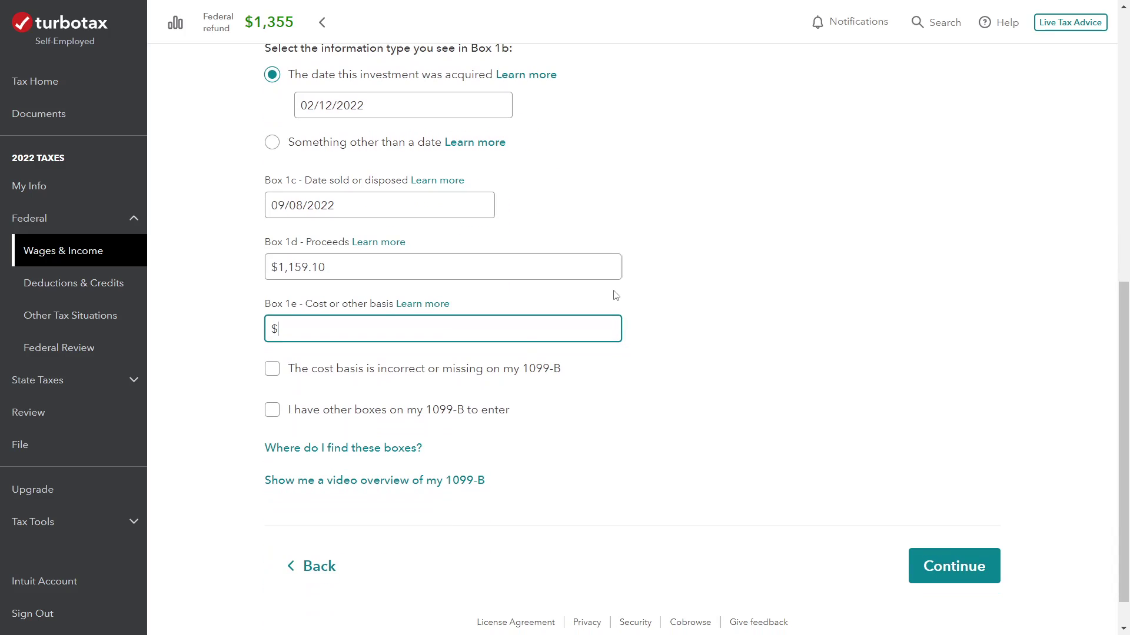
pyautogui.write('1,791.60')
pyautogui.press('Tab')
pyautogui.press('Tab')
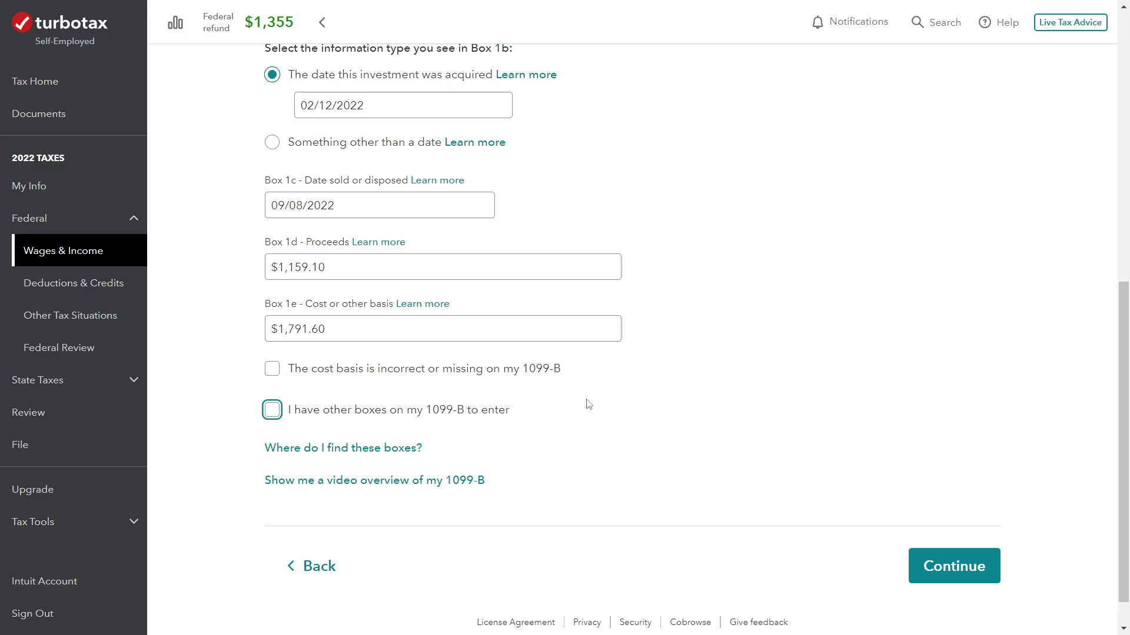
# Submit the second sale's details and state that none of the special situations apply to it.
pyautogui.click(953, 564)
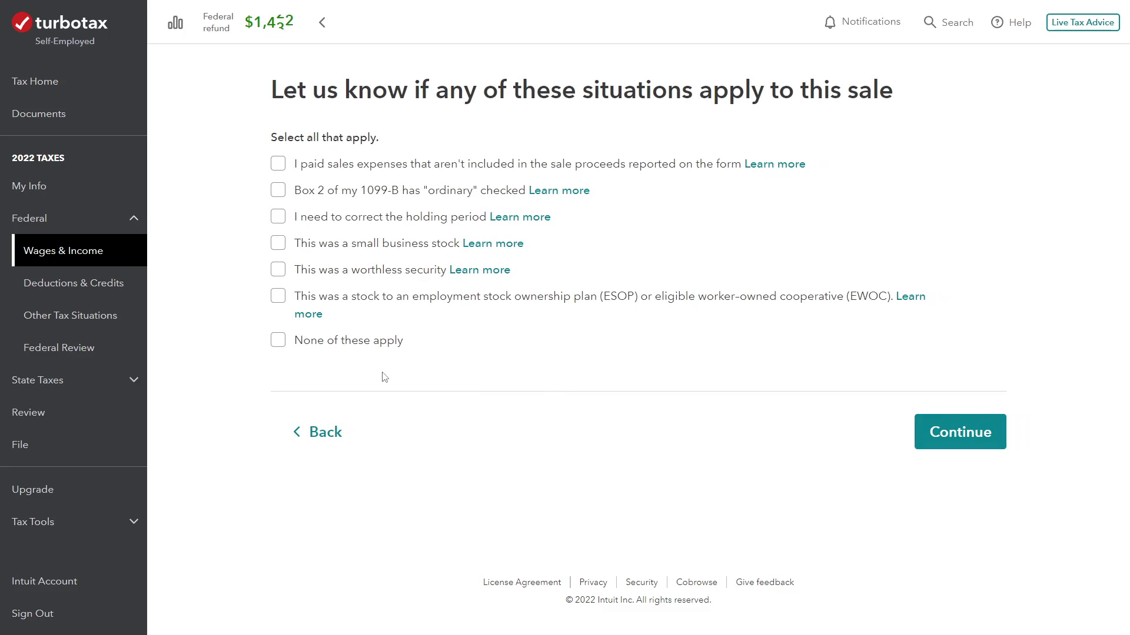
pyautogui.click(278, 342)
pyautogui.click(945, 440)
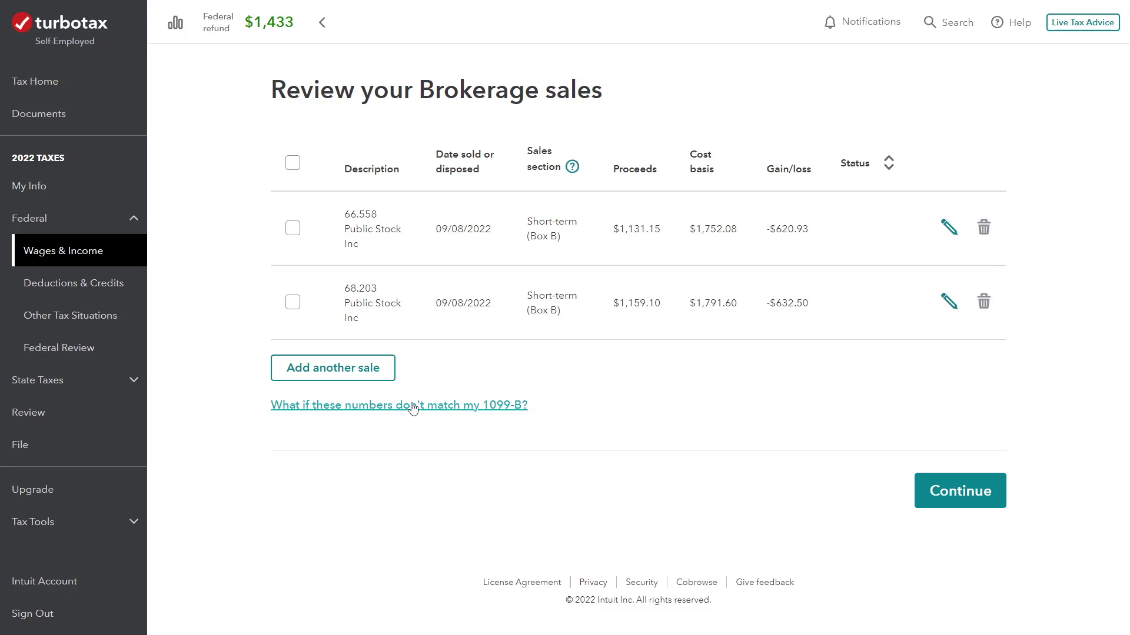
# Add a third sale and assign it to Short-term basis not reported to IRS (noncovered).
pyautogui.click(350, 367)
pyautogui.click(529, 312)
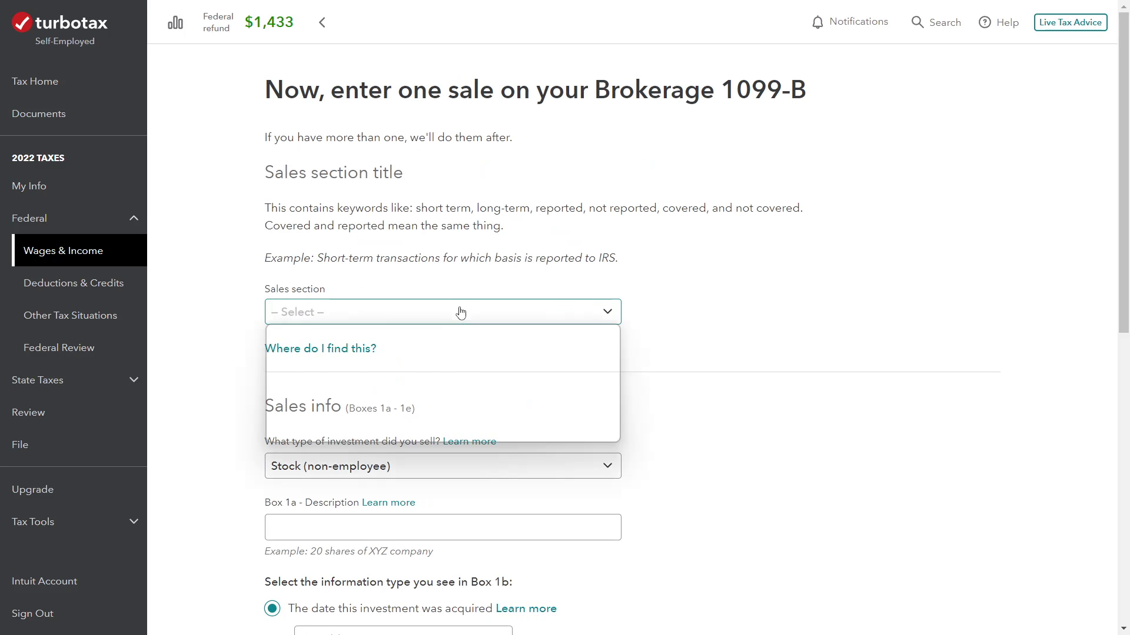
pyautogui.click(437, 361)
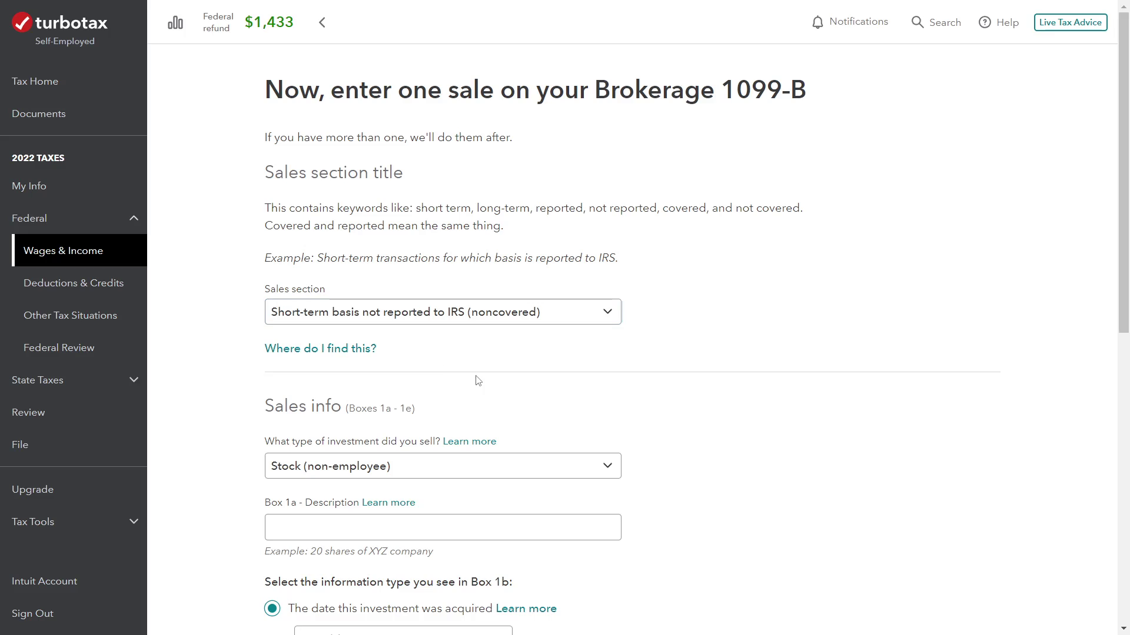
# Describe the third sale in Box 1a as 103.226 Public Stock Inc.
pyautogui.scroll(-3, 475, 380)
pyautogui.click(413, 385)
pyautogui.write('103.226')
pyautogui.press('Tab')
pyautogui.press('Tab')
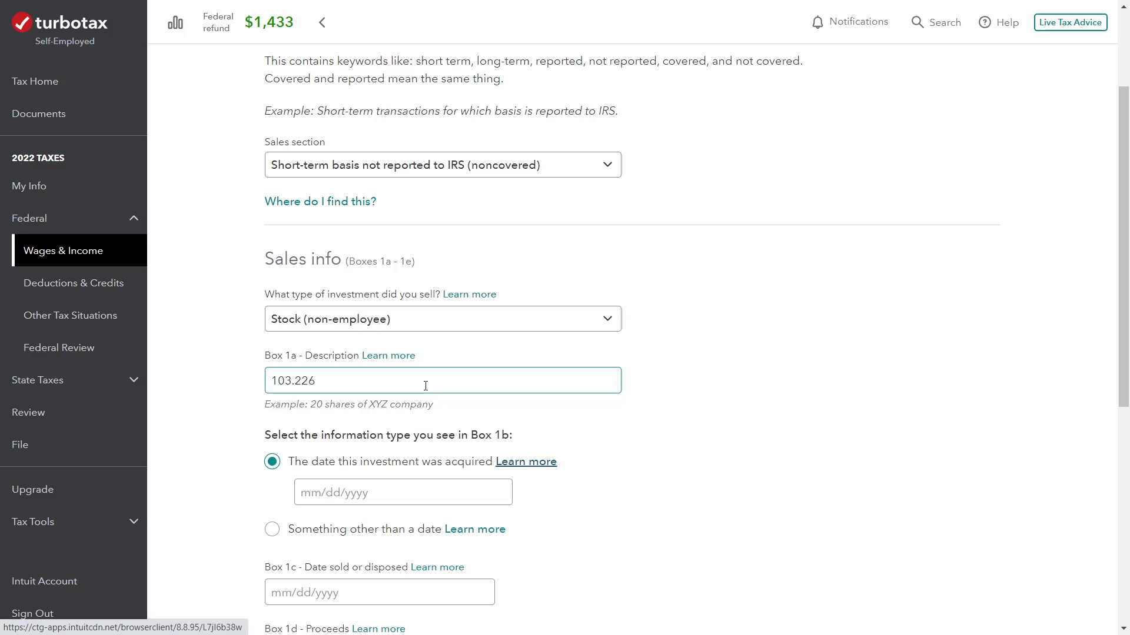
pyautogui.click(425, 385)
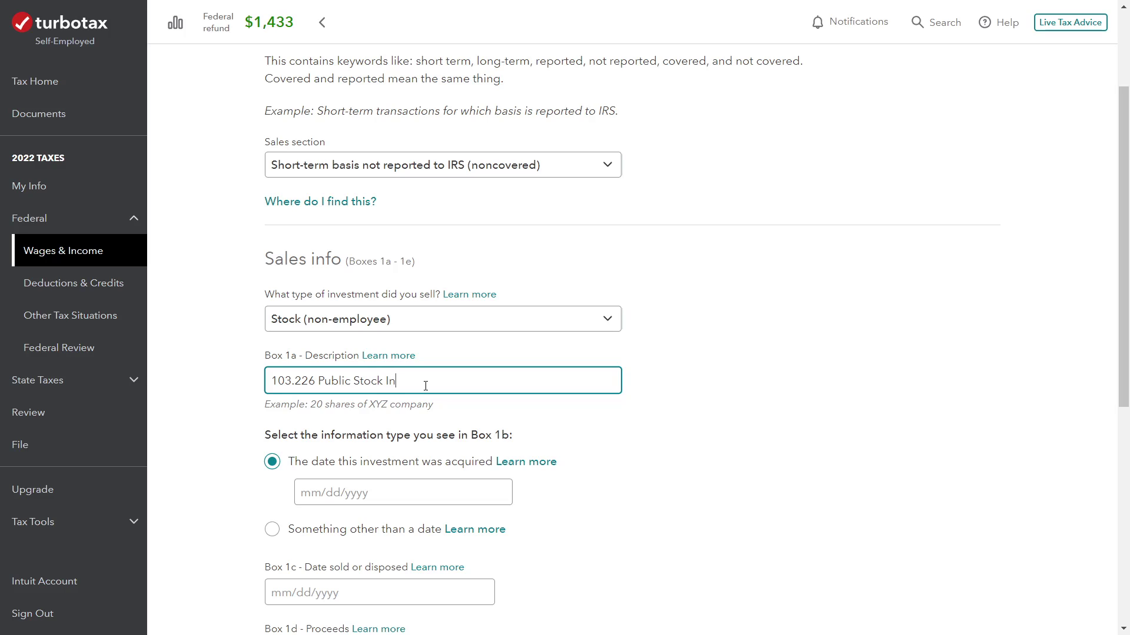
# Set the third sale's acquisition date to 05/12/2022 and its sale date to 09/08/2022.
pyautogui.press('Tab')
pyautogui.press('Tab')
pyautogui.press('Tab')
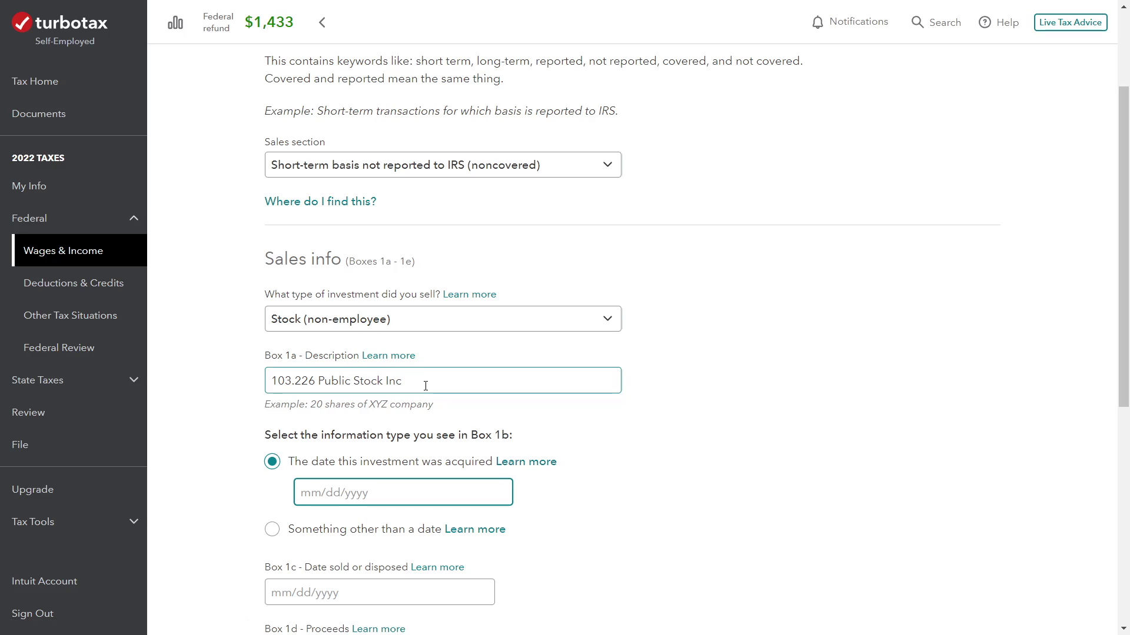
pyautogui.write('05/12/2022')
pyautogui.press('Tab')
pyautogui.press('Tab')
pyautogui.press('Tab')
pyautogui.write('09/08/2022')
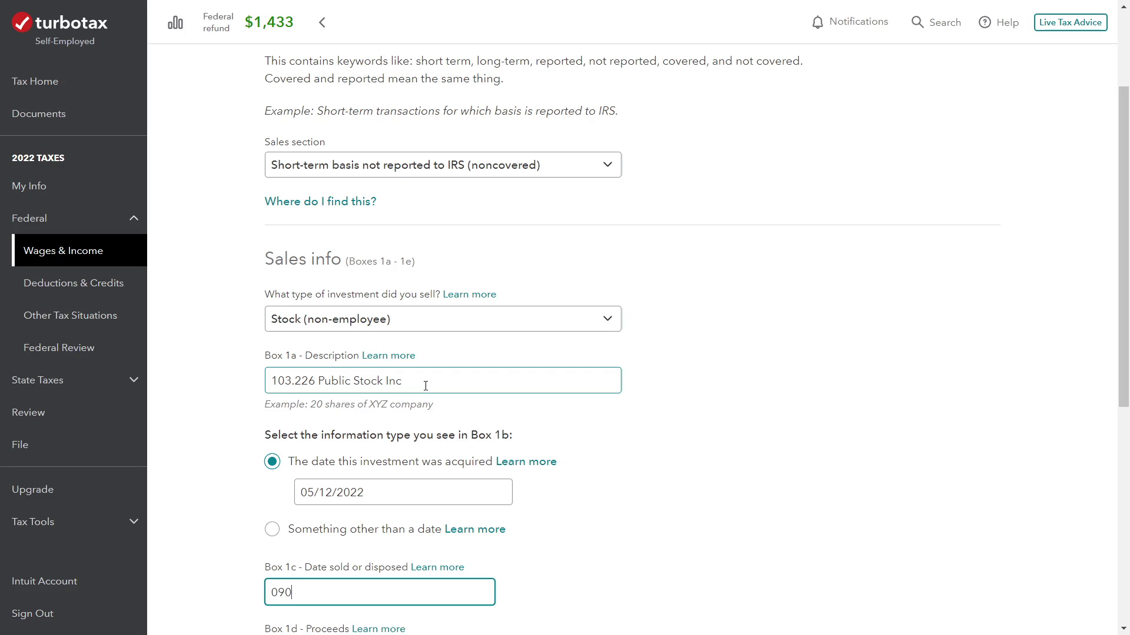
# Enter $1,754.32 as the third sale's proceeds and $1,821.95 as its cost basis.
pyautogui.press('Tab')
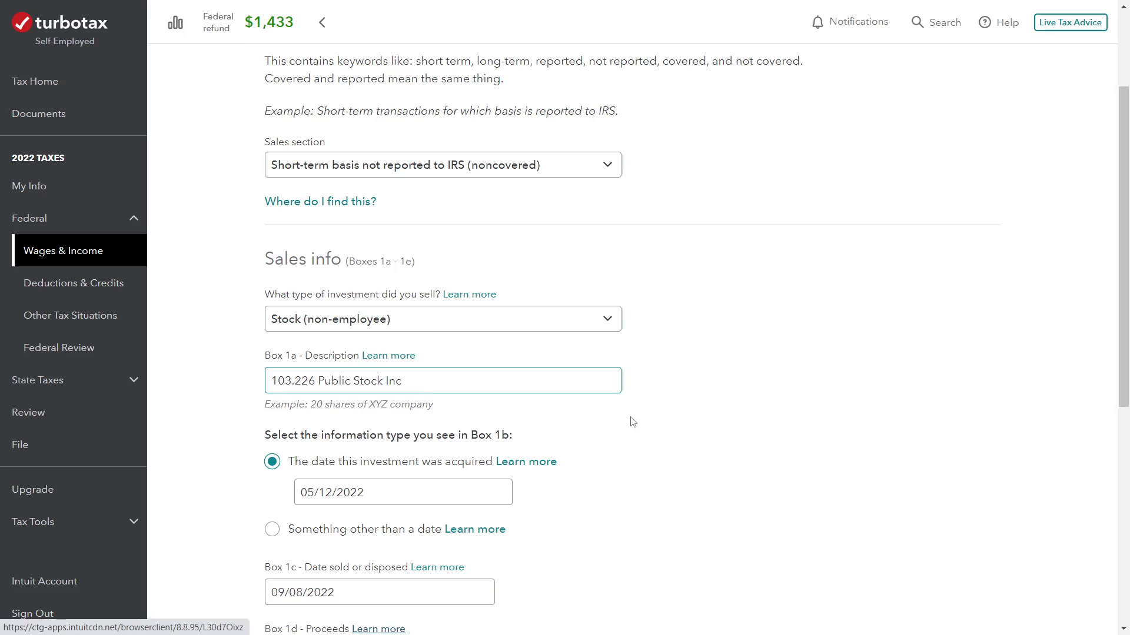
pyautogui.scroll(-5, 631, 421)
pyautogui.click(394, 352)
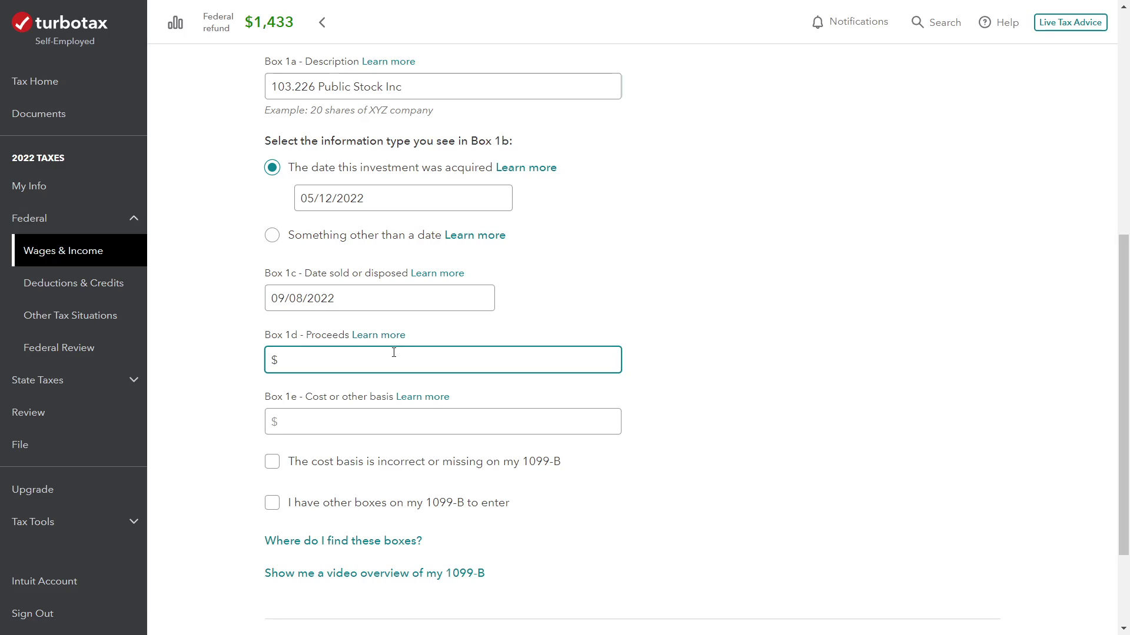
pyautogui.write('1,754.32')
pyautogui.press('Tab')
pyautogui.write('1,821.')
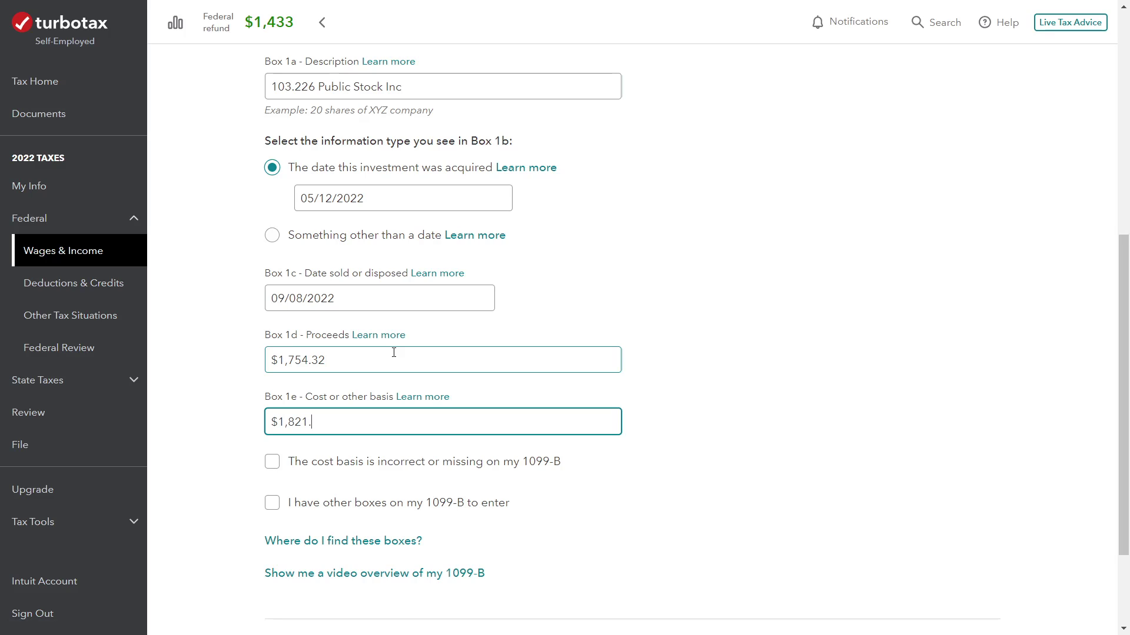
pyautogui.write('95')
pyautogui.press('Tab')
pyautogui.press('Tab')
# Submit the third sale's details and state that none of the special situations apply to it.
pyautogui.scroll(-3, 429, 505)
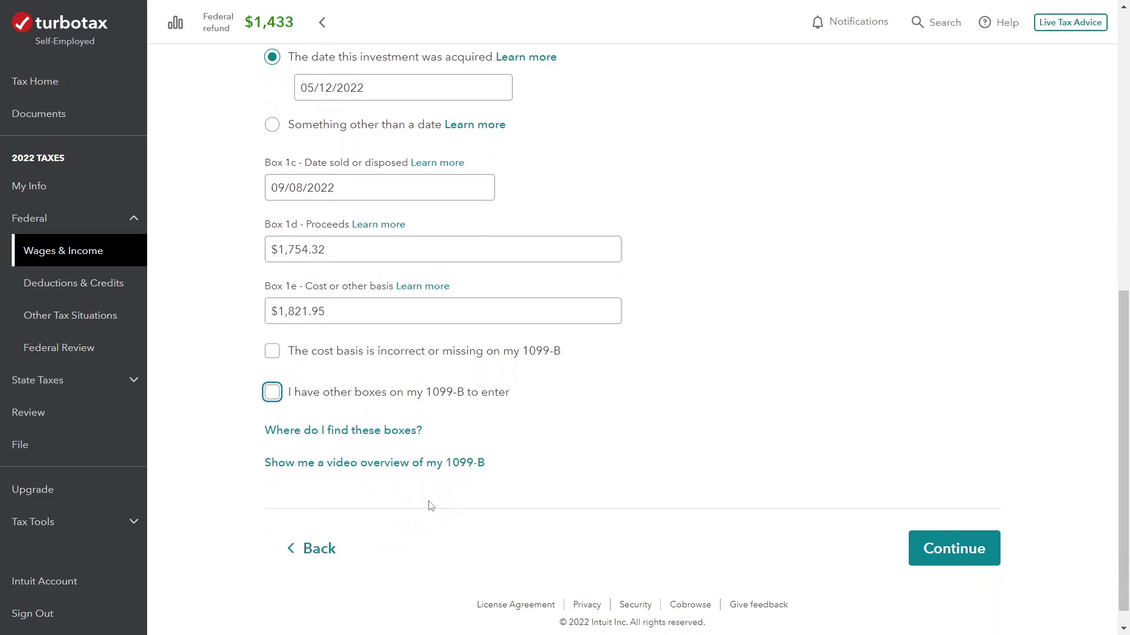
pyautogui.click(939, 534)
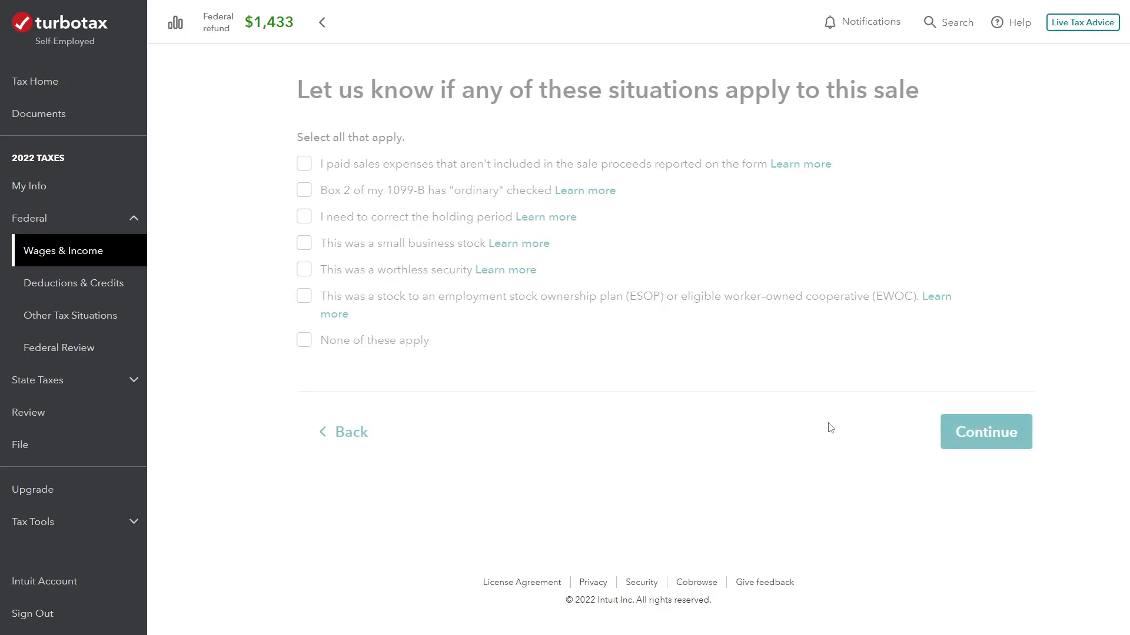
pyautogui.click(350, 344)
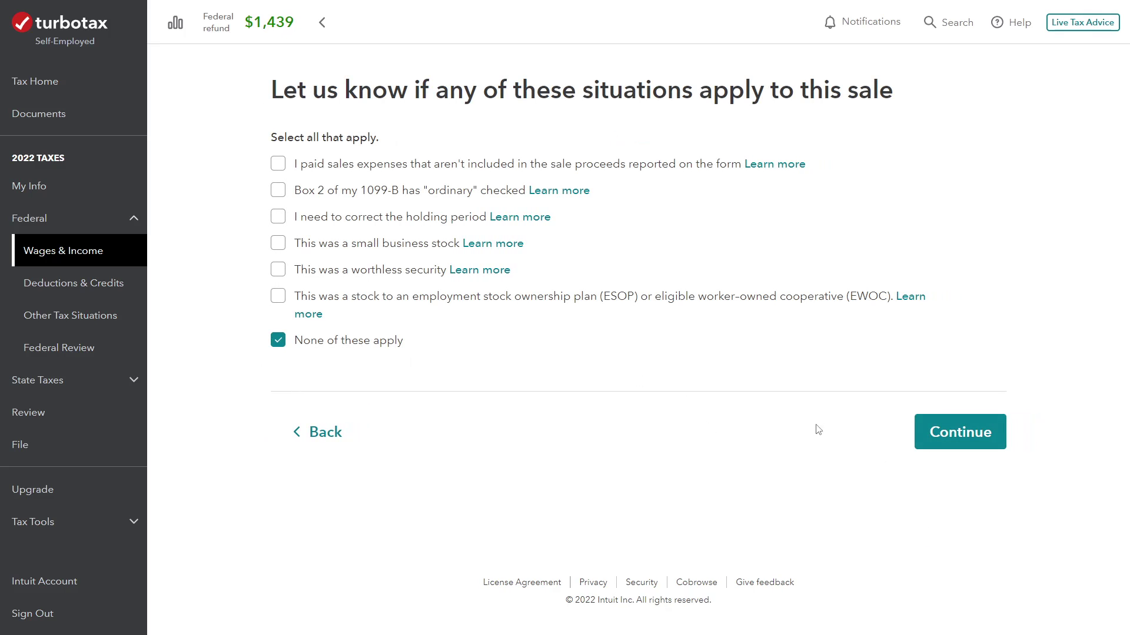
pyautogui.click(969, 431)
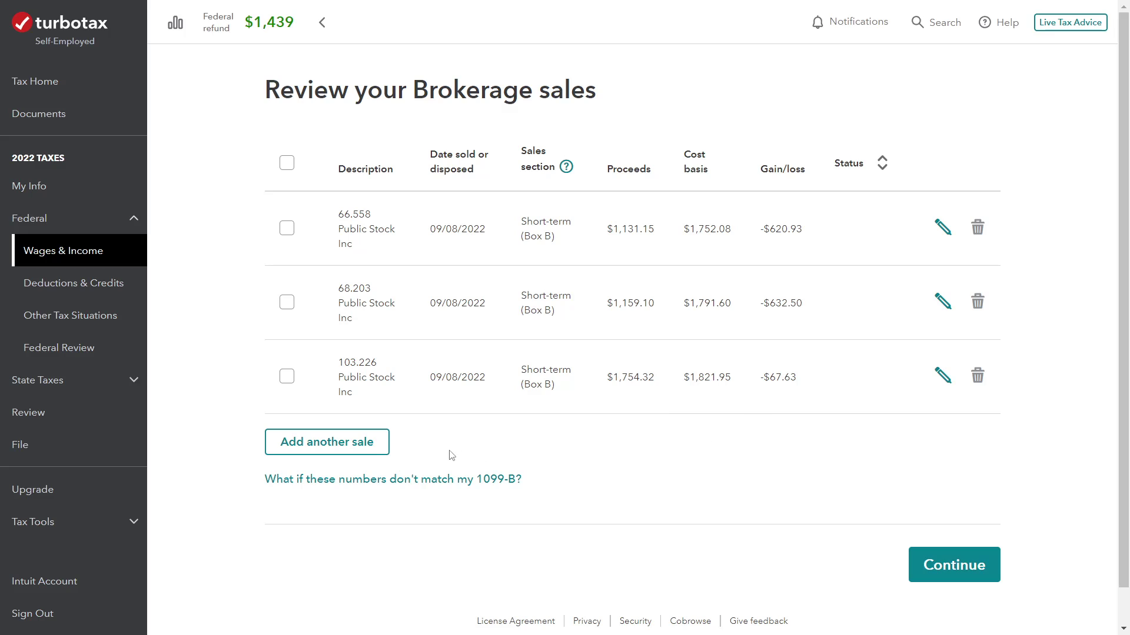
# Add a fourth sale and assign it to Short-term basis not reported to IRS (noncovered).
pyautogui.click(368, 452)
pyautogui.click(391, 317)
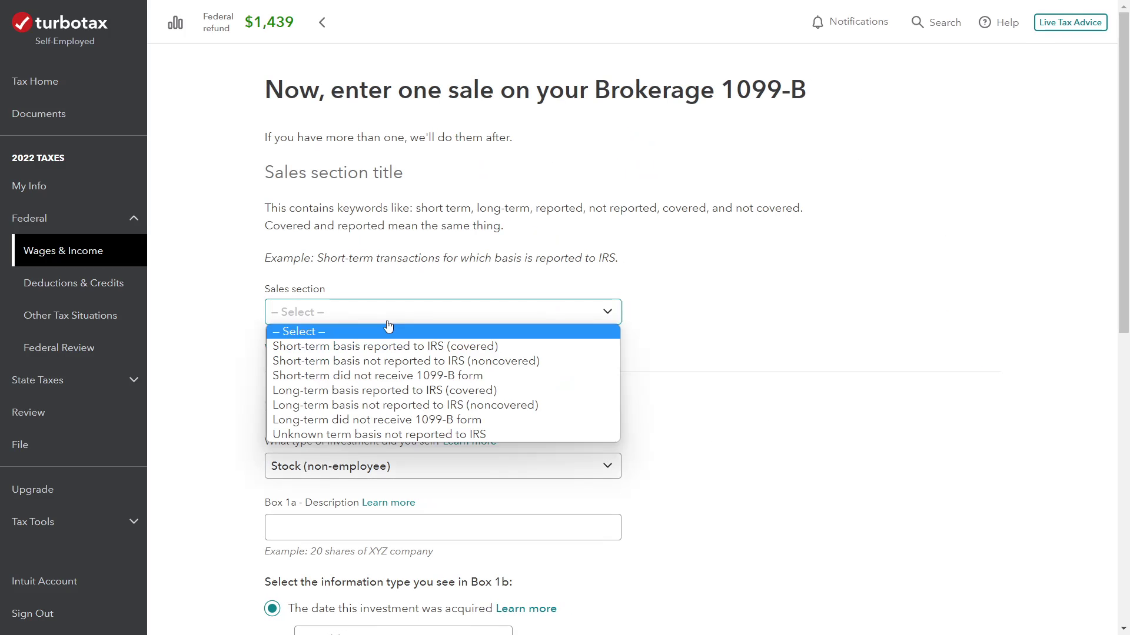
pyautogui.press('Escape')
pyautogui.click(393, 364)
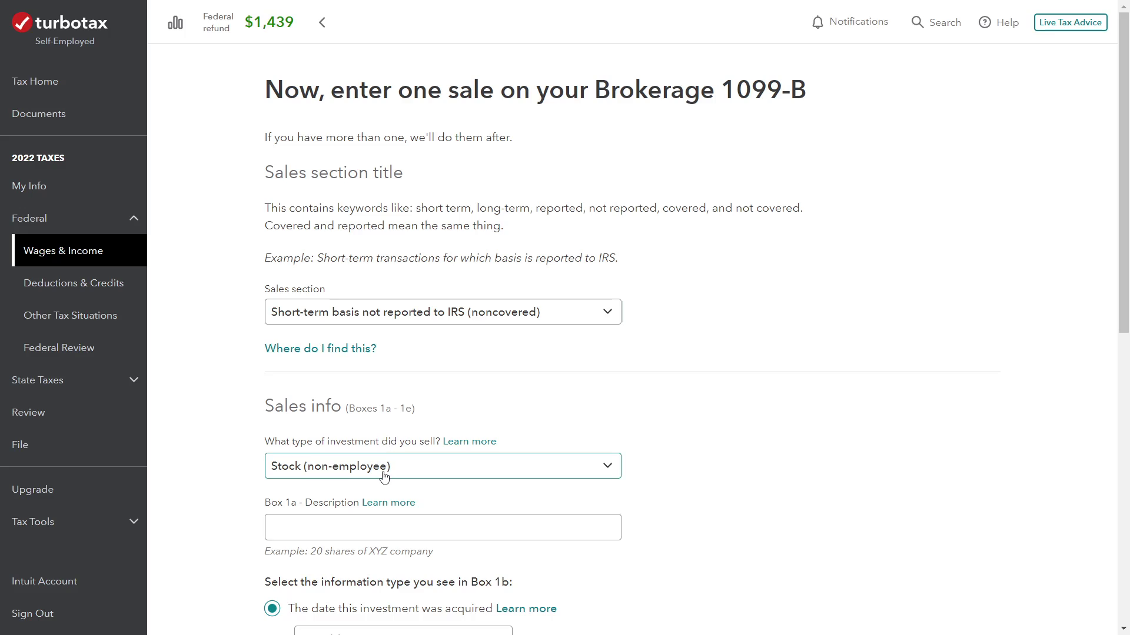
# Describe the fourth sale as 99.504 Public Stock Inc, with acquisition date 08/12/2022 and sale date 09/08/2022.
pyautogui.scroll(-1, 371, 504)
pyautogui.click(388, 455)
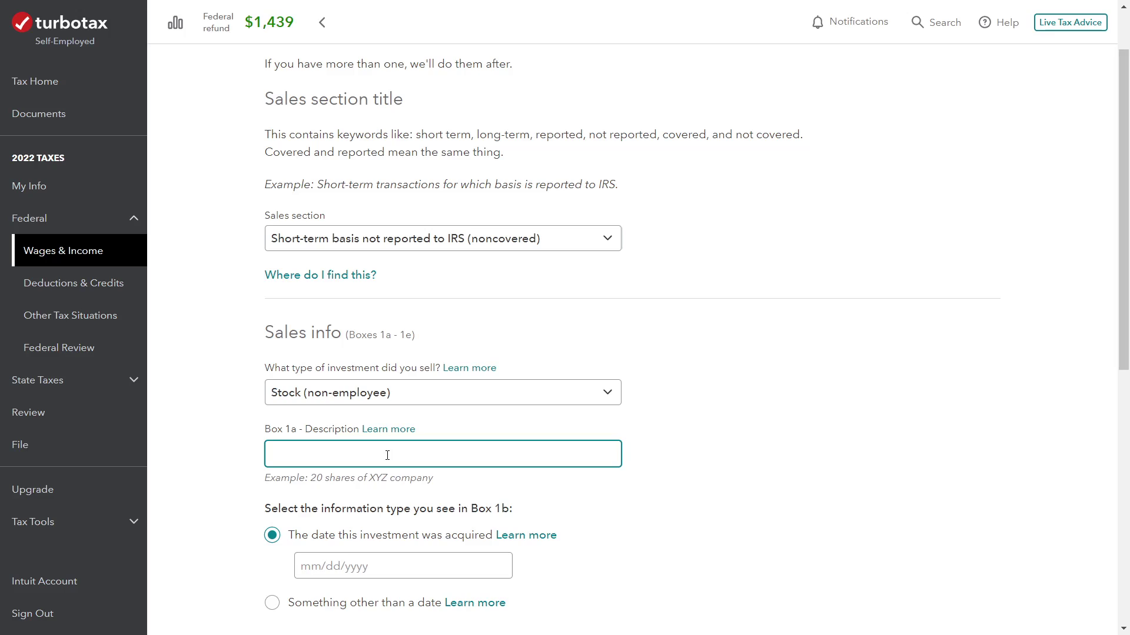
pyautogui.write('99.504 Public Stock Inc')
pyautogui.press('Tab')
pyautogui.press('Tab')
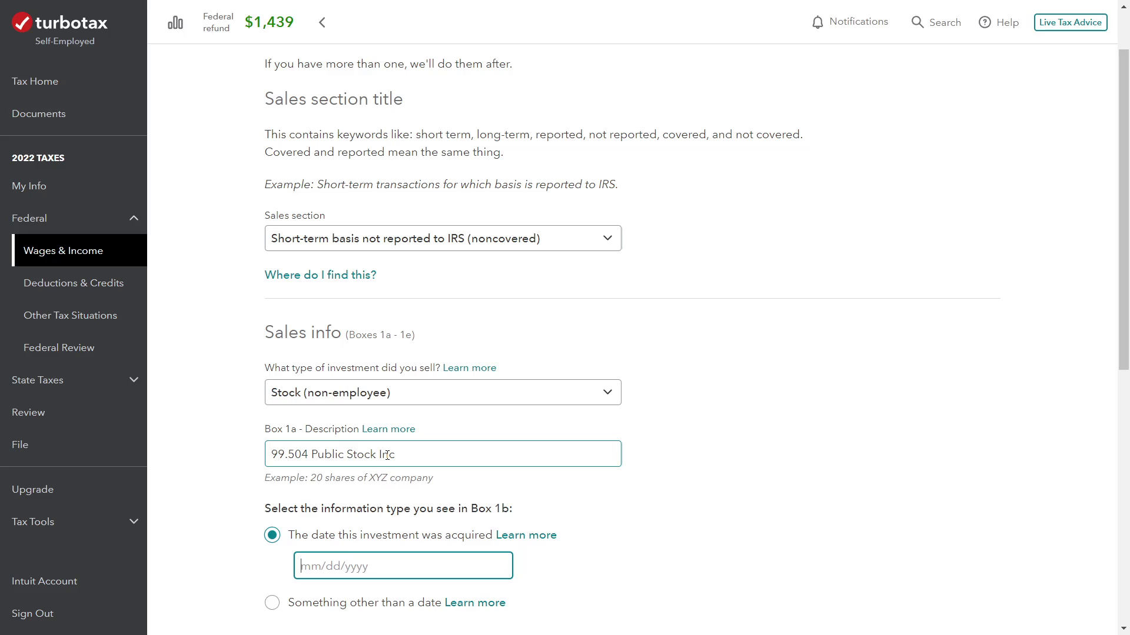
pyautogui.write('08/12/2022')
pyautogui.press('Tab')
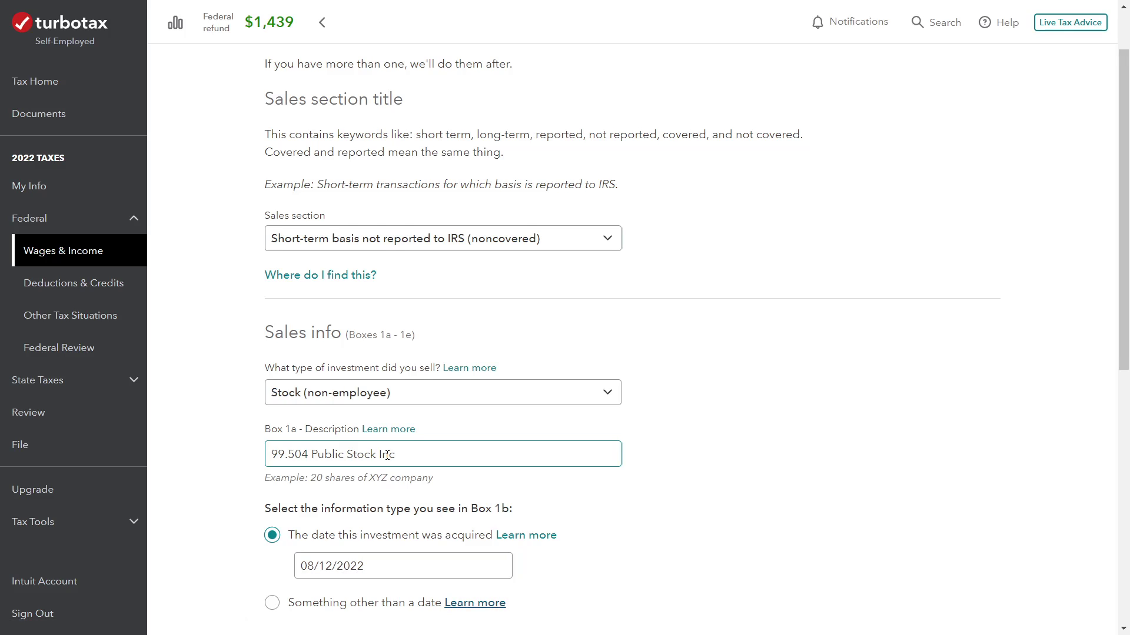
pyautogui.scroll(-5, 387, 455)
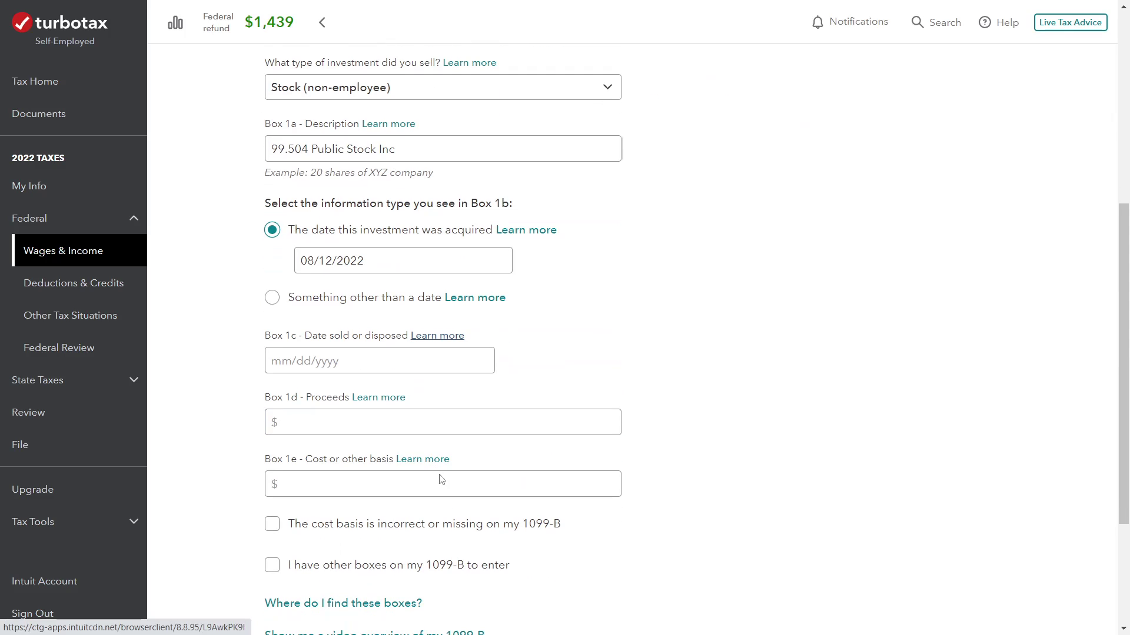
pyautogui.click(378, 356)
pyautogui.write('09')
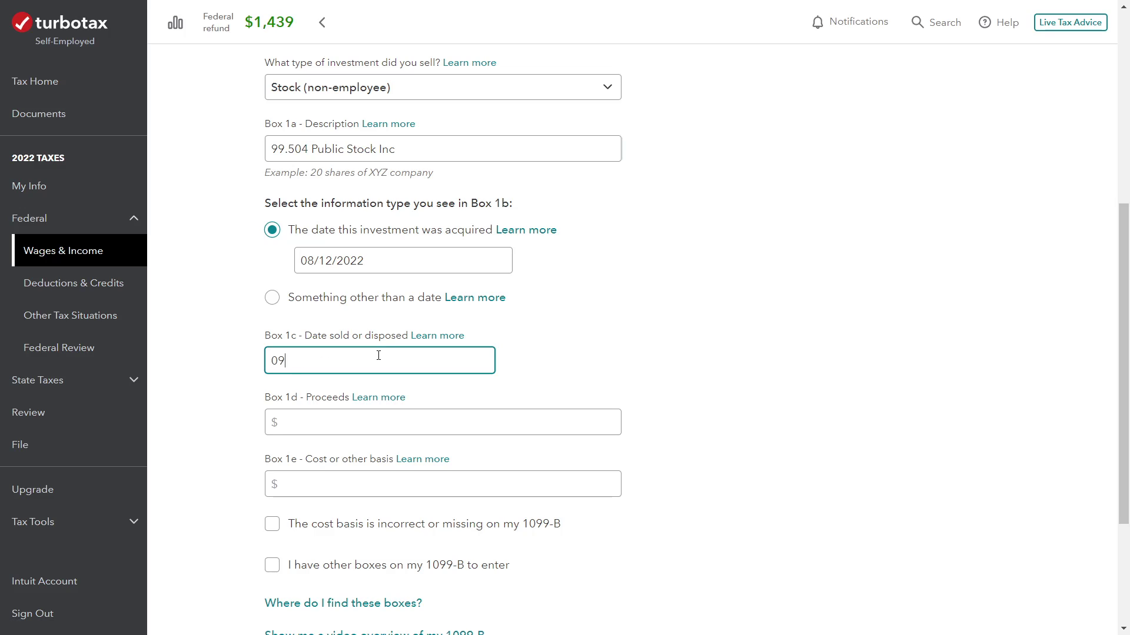
pyautogui.write('/08/2022')
# Enter $1,691.10 as the fourth sale's proceeds and $1,851.77 as its cost basis.
pyautogui.press('Tab')
pyautogui.press('Tab')
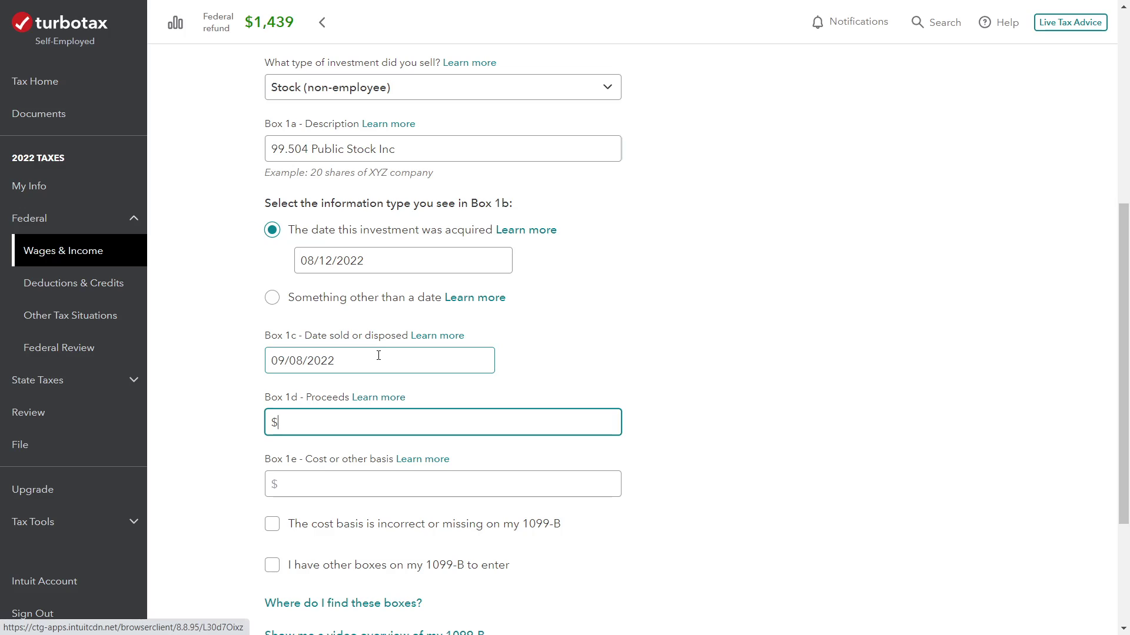
pyautogui.write('1,691')
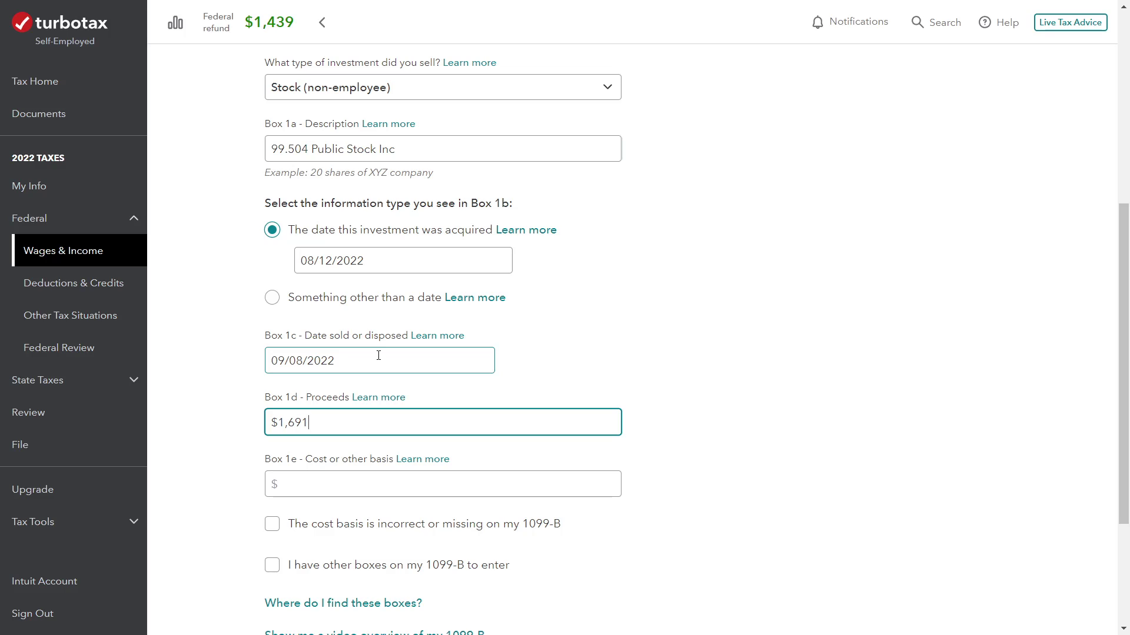
pyautogui.write('.10')
pyautogui.press('Tab')
pyautogui.press('Tab')
pyautogui.write('1,851.')
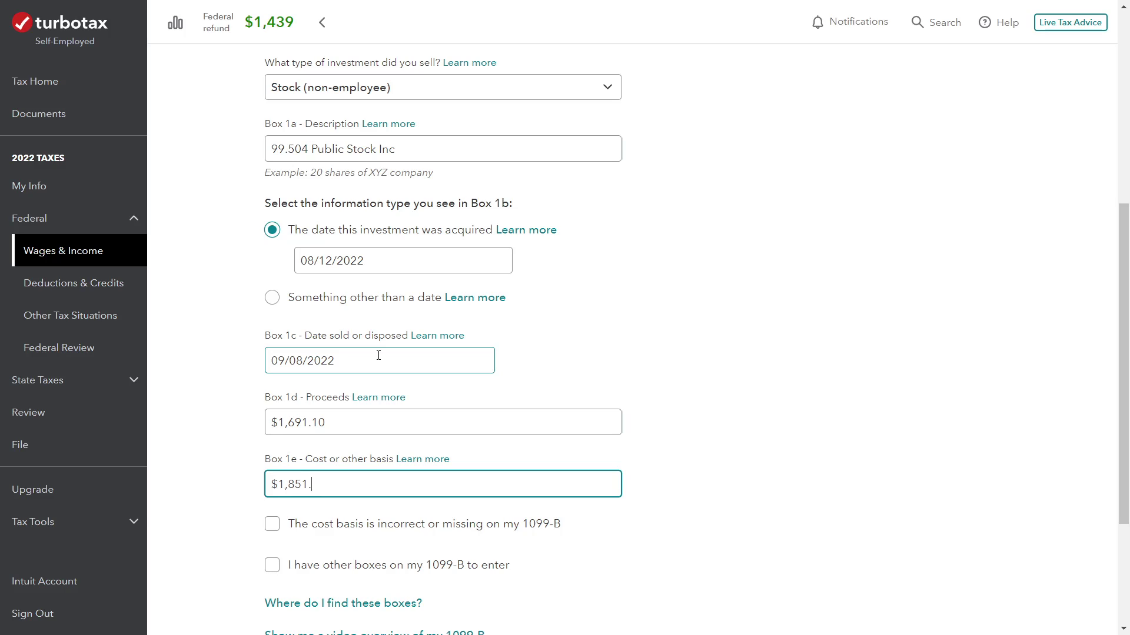
pyautogui.write('77')
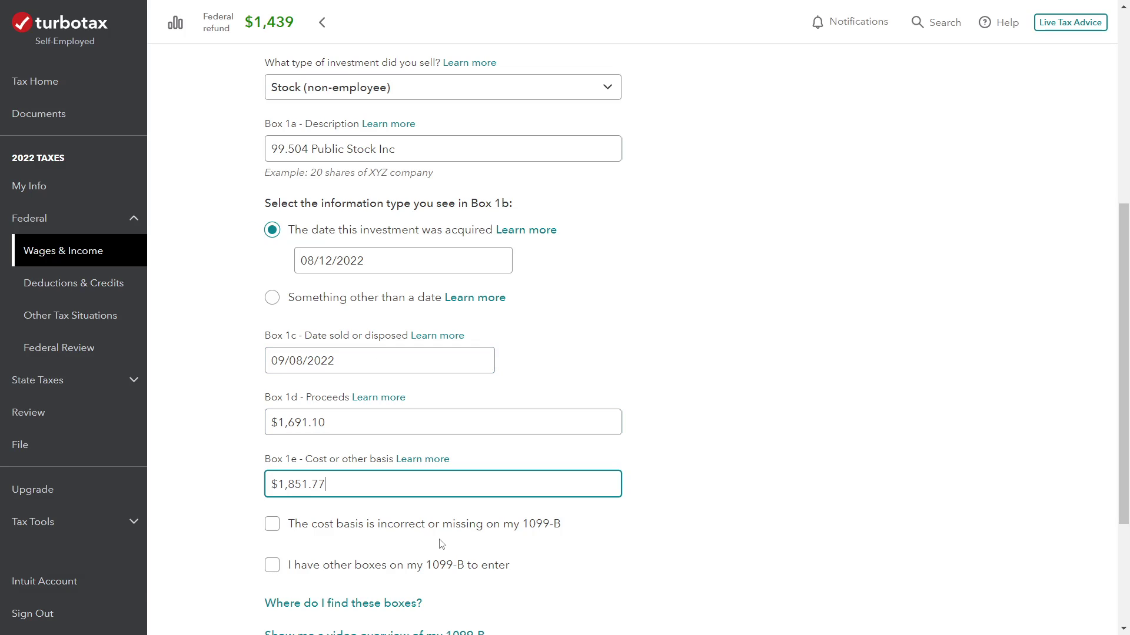
# Check the fourth sale's entries, submit them, and state that none of the special situations apply to it.
pyautogui.scroll(-3, 647, 329)
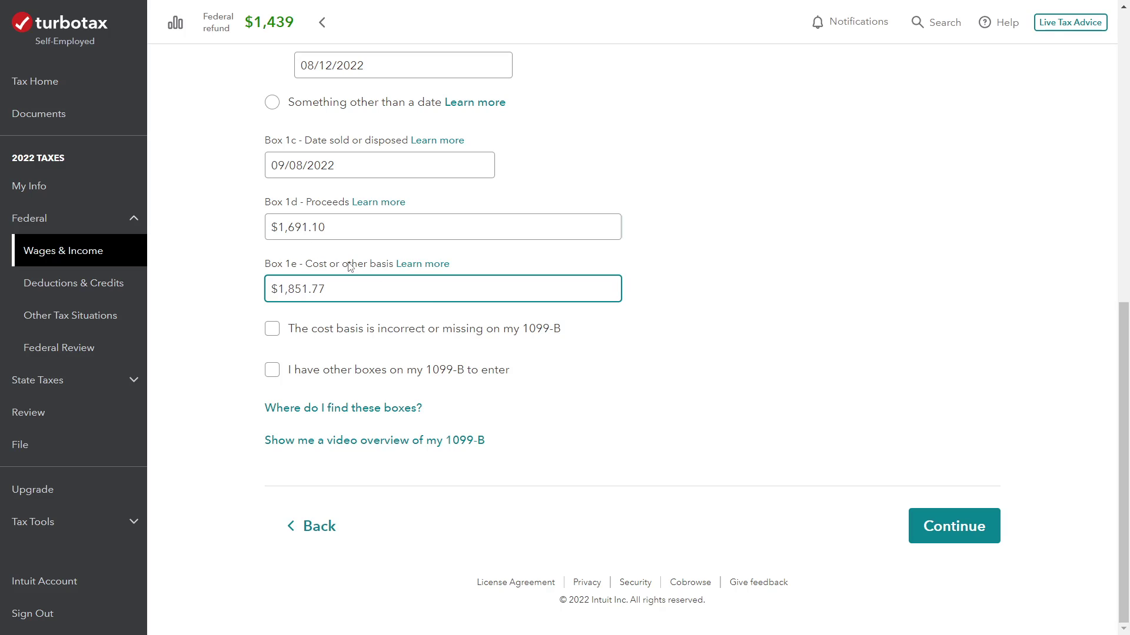
pyautogui.scroll(3, 527, 333)
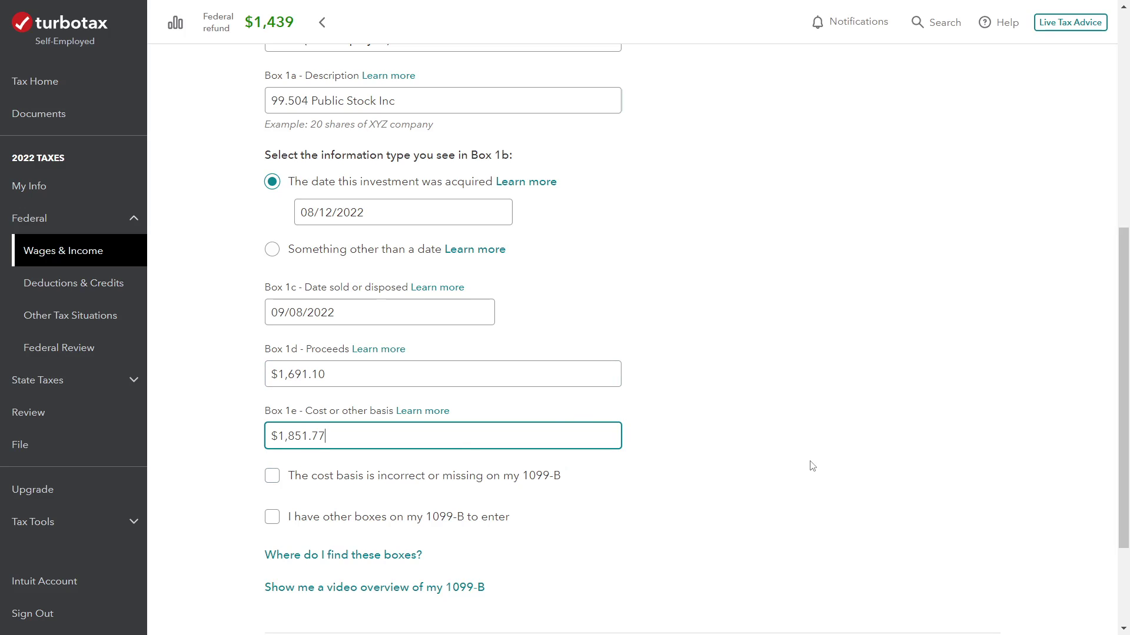
pyautogui.scroll(-1, 812, 466)
pyautogui.scroll(-1, 802, 461)
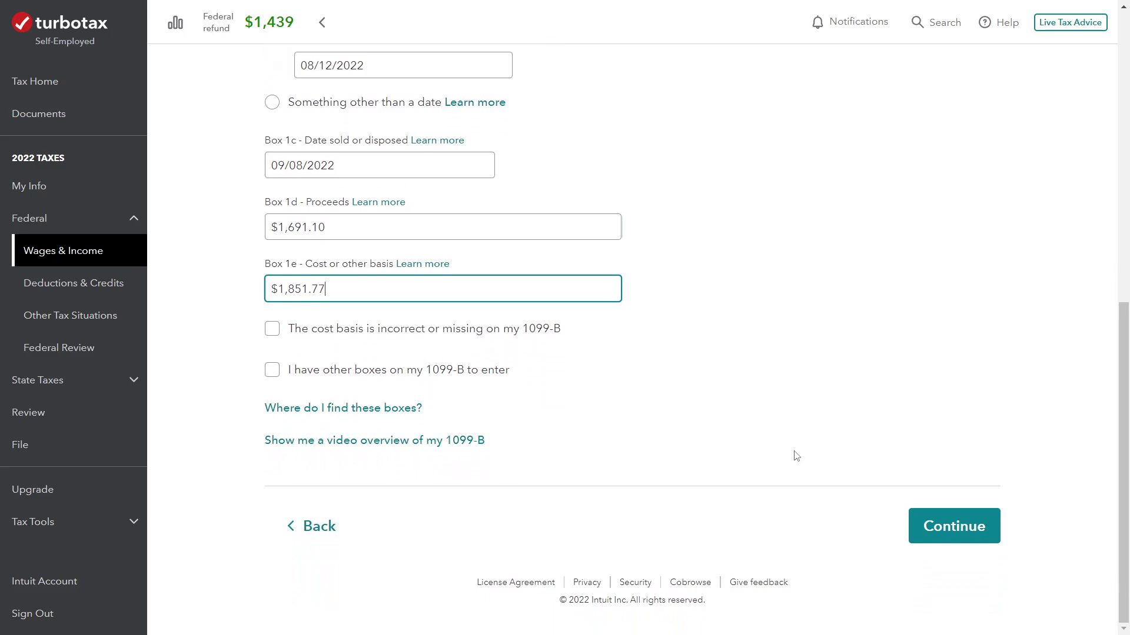
pyautogui.click(951, 538)
pyautogui.click(381, 344)
pyautogui.click(963, 434)
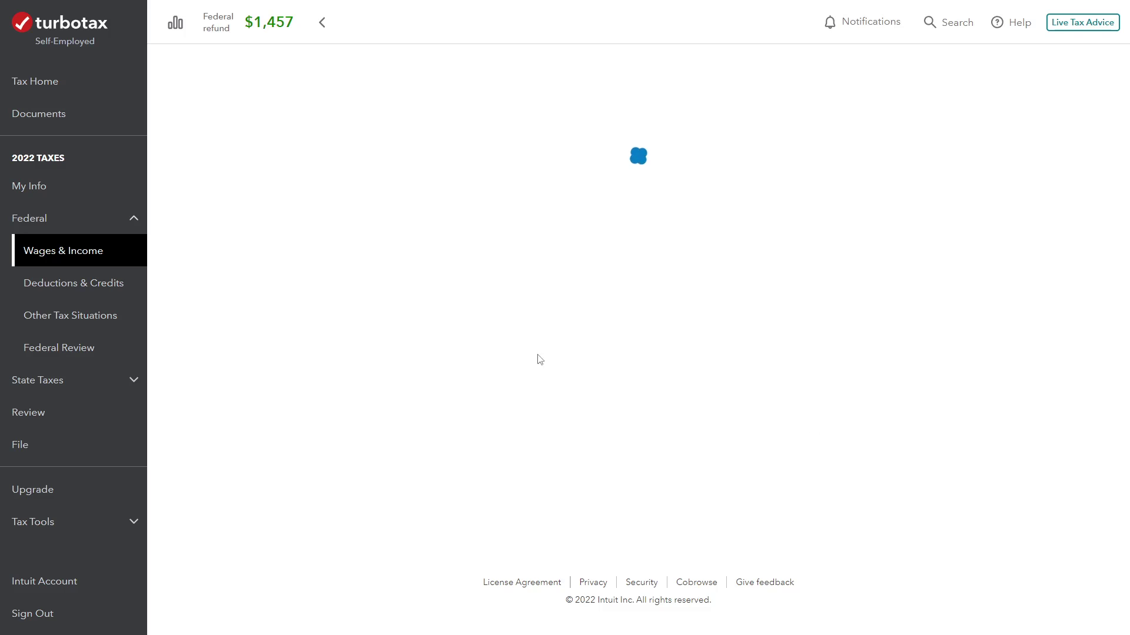
# Add a fifth sale and assign it to Short-term basis not reported to IRS (noncovered).
pyautogui.scroll(-3, 538, 359)
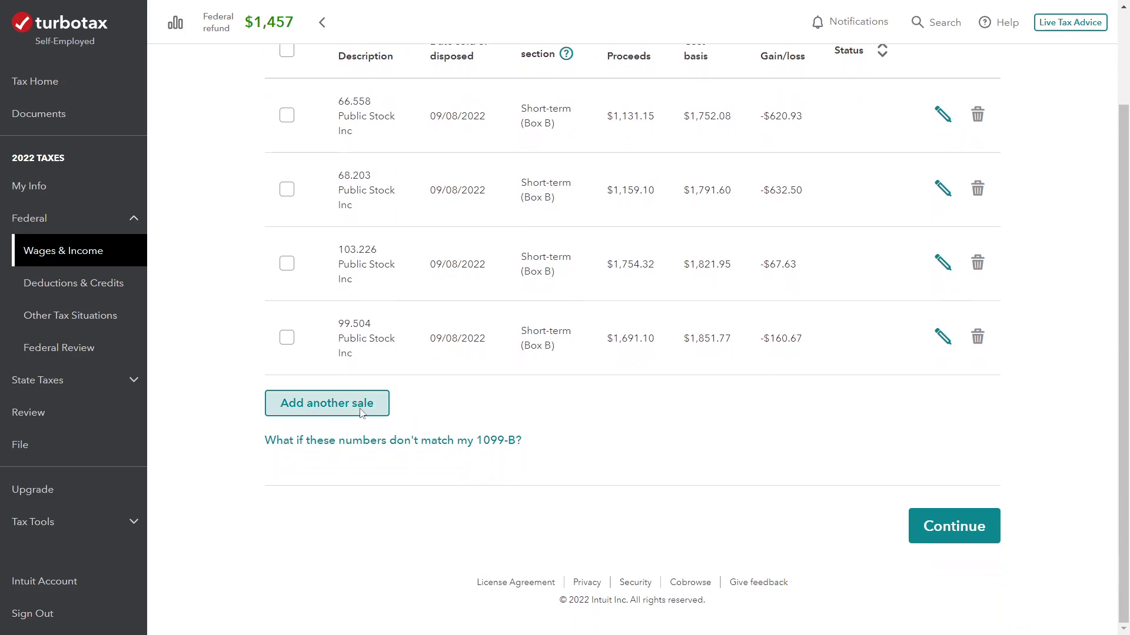
pyautogui.click(360, 409)
pyautogui.click(466, 321)
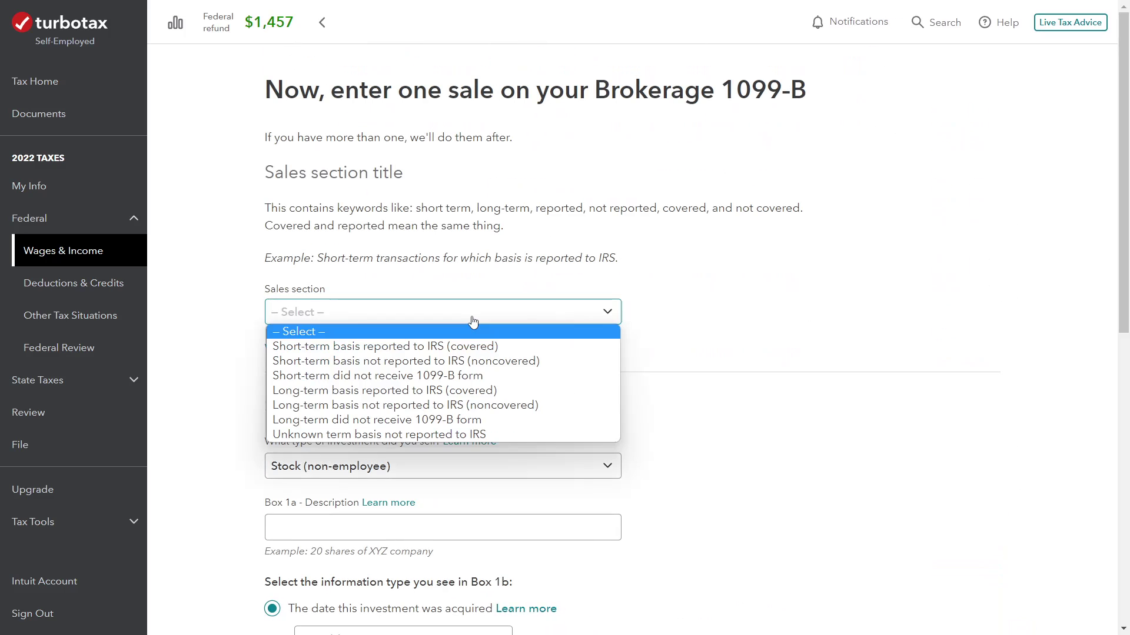
pyautogui.click(471, 361)
# Describe the fifth sale as 2000 ETF Inc, with acquisition date 04/09/2022 and sale date 09/08/2022.
pyautogui.scroll(-3, 472, 364)
pyautogui.click(425, 315)
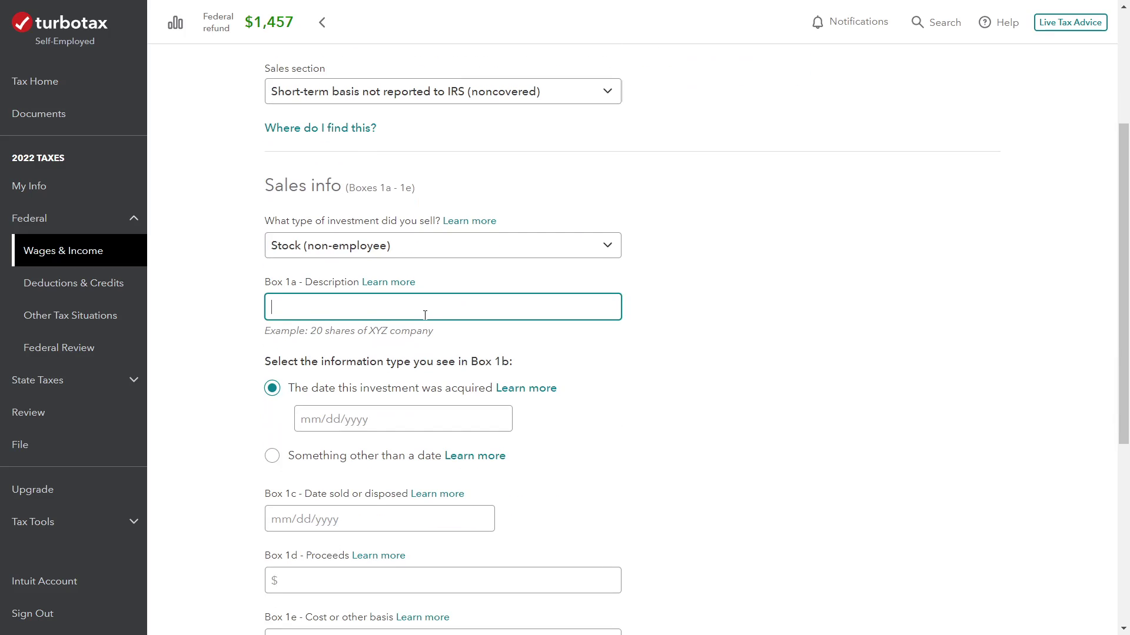
pyautogui.write('2000')
pyautogui.press('Tab')
pyautogui.press('Tab')
pyautogui.press('Tab')
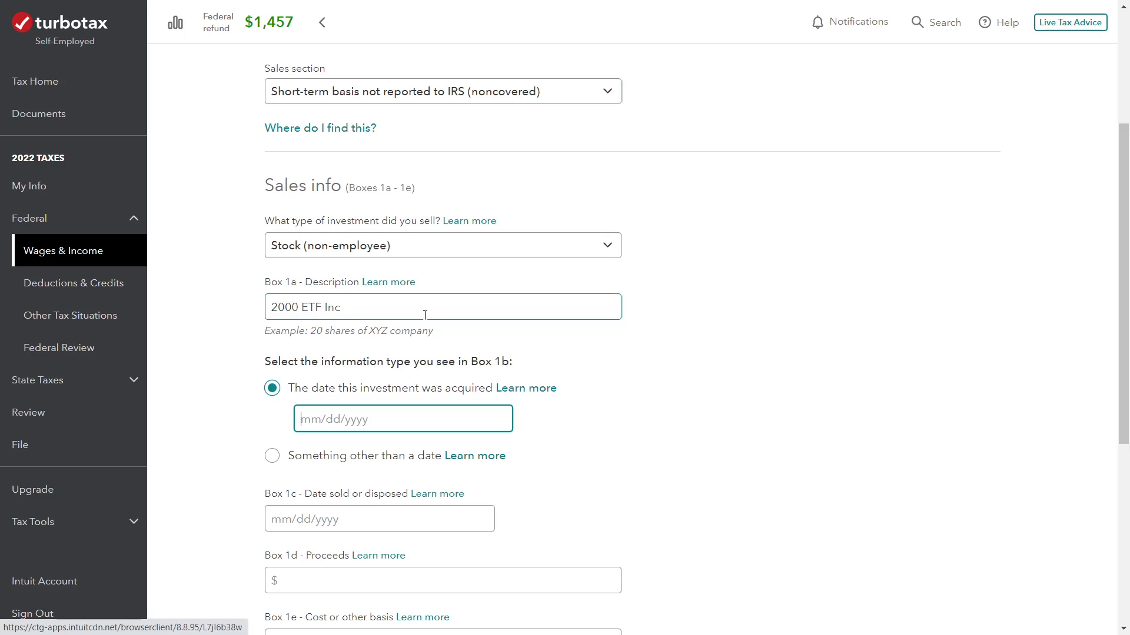
pyautogui.write('040/09/2022')
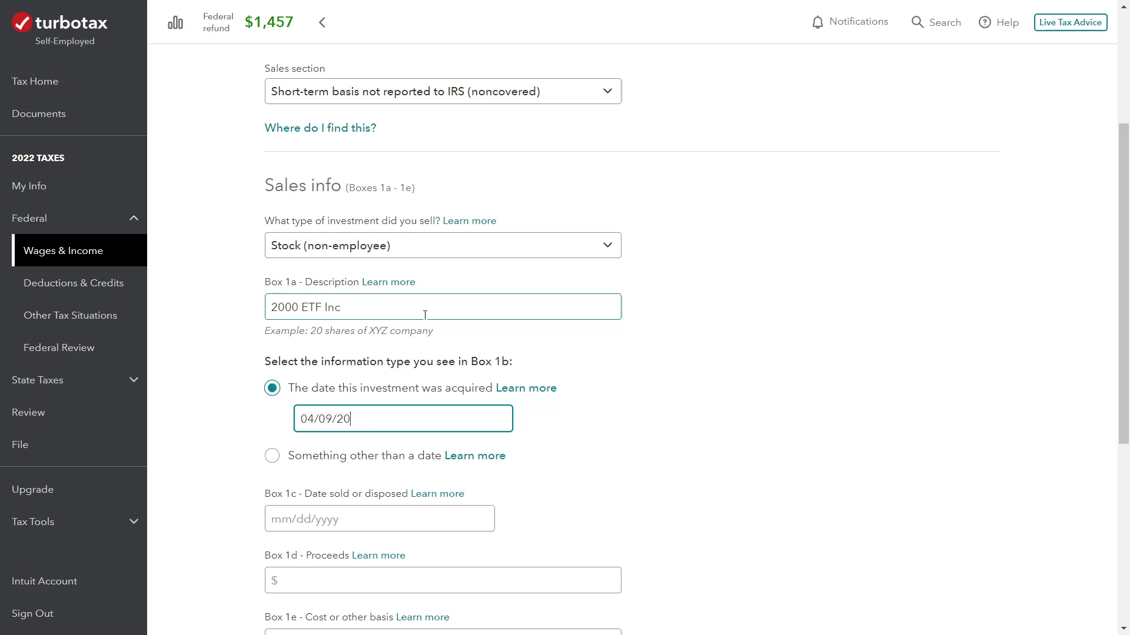
pyautogui.press('Tab')
pyautogui.press('Tab')
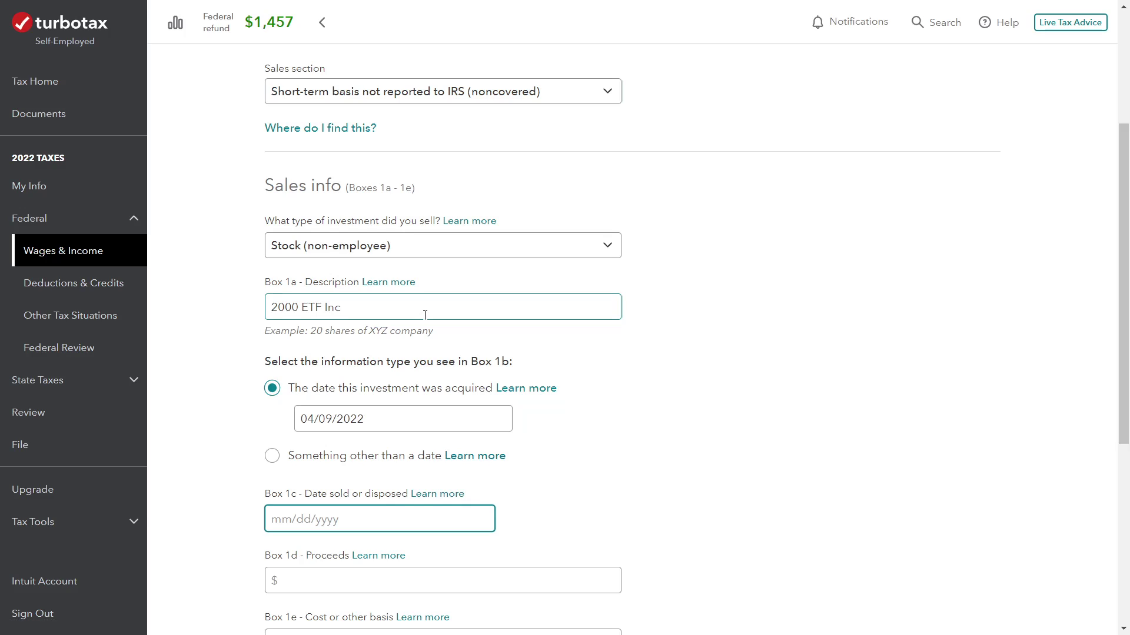
pyautogui.write('09/08/2022')
# Enter $48,310.93 as the fifth sale's proceeds and $46,782.40 as its cost basis.
pyautogui.press('Tab')
pyautogui.press('Tab')
pyautogui.scroll(-4, 530, 442)
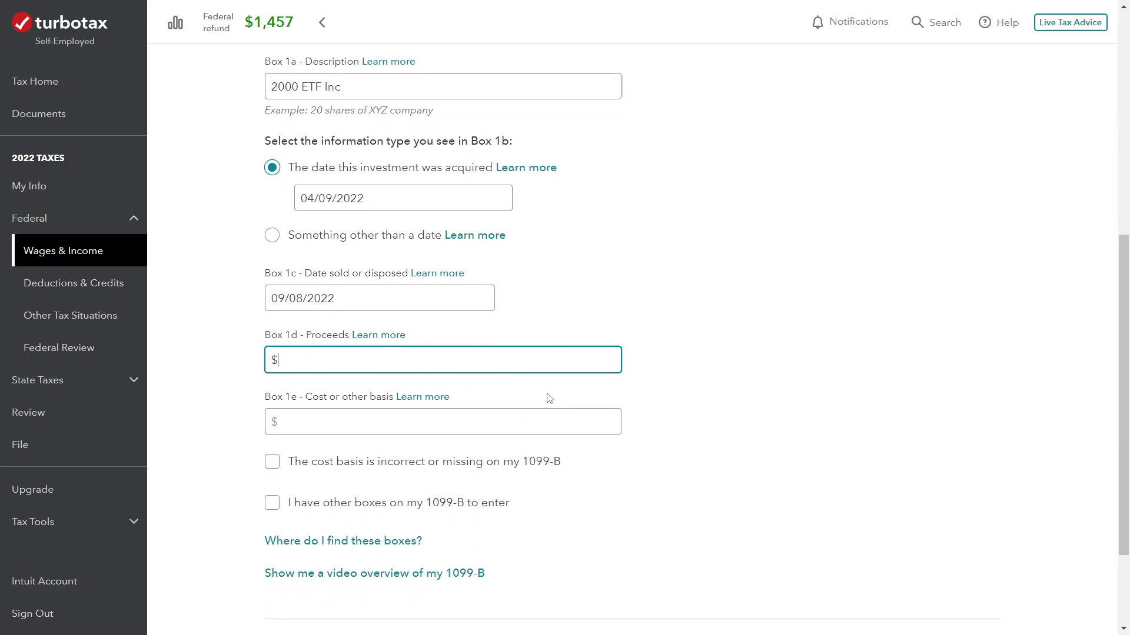
pyautogui.write('48,310.93')
pyautogui.press('Tab')
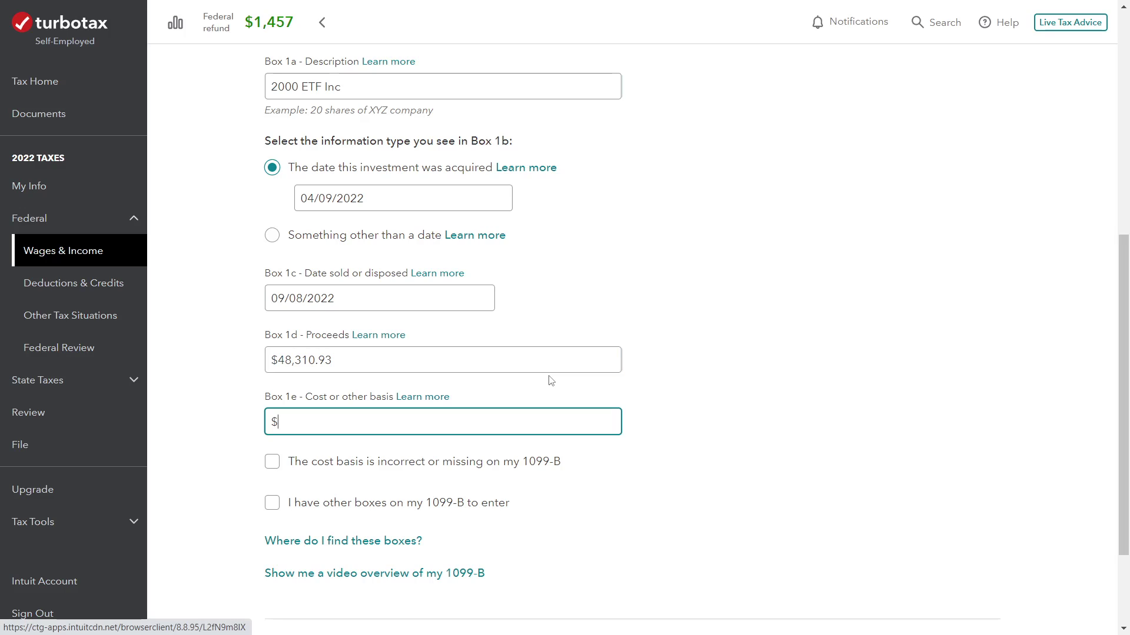
pyautogui.write('46781')
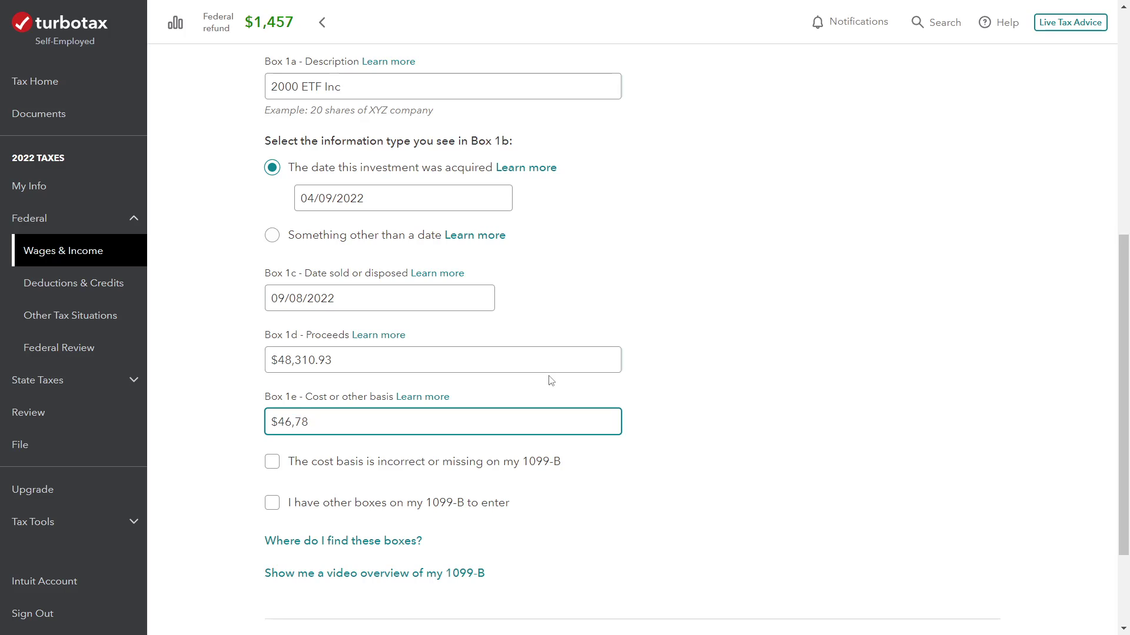
pyautogui.write('.4')
# Submit the fifth sale's entries and state that none of the special situations apply to it.
pyautogui.scroll(-3, 593, 420)
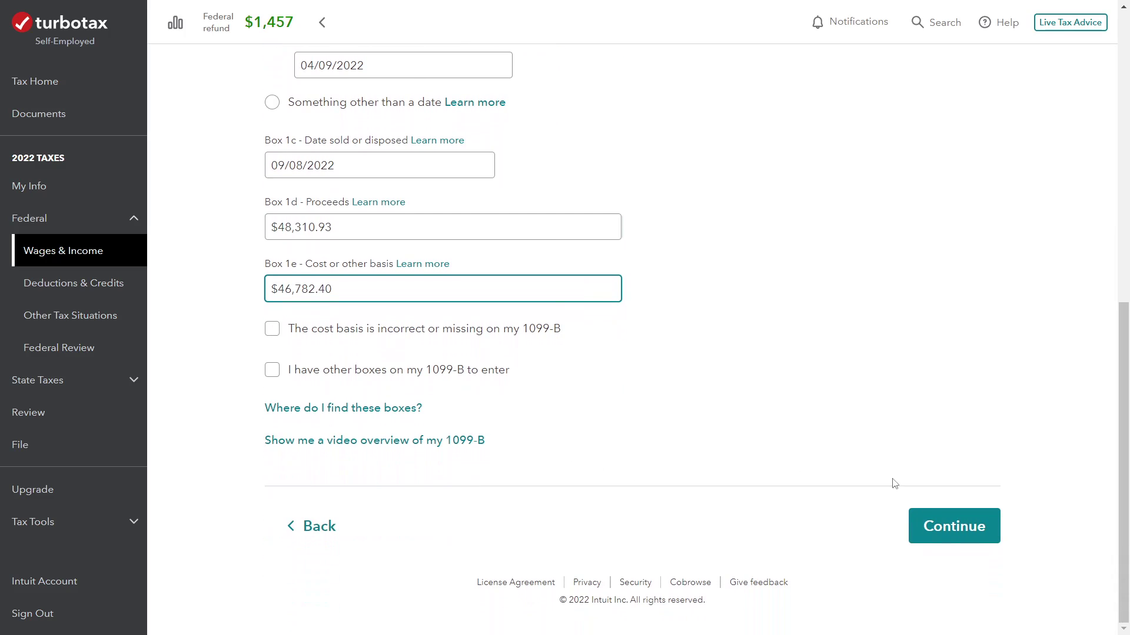
pyautogui.click(940, 527)
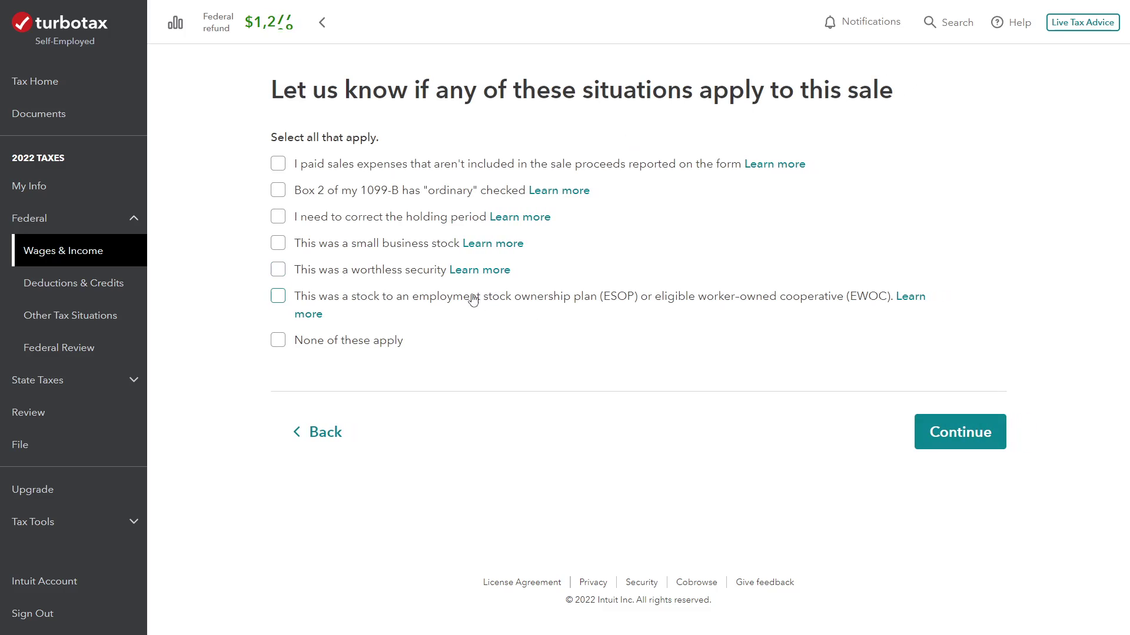
pyautogui.click(386, 341)
pyautogui.click(948, 439)
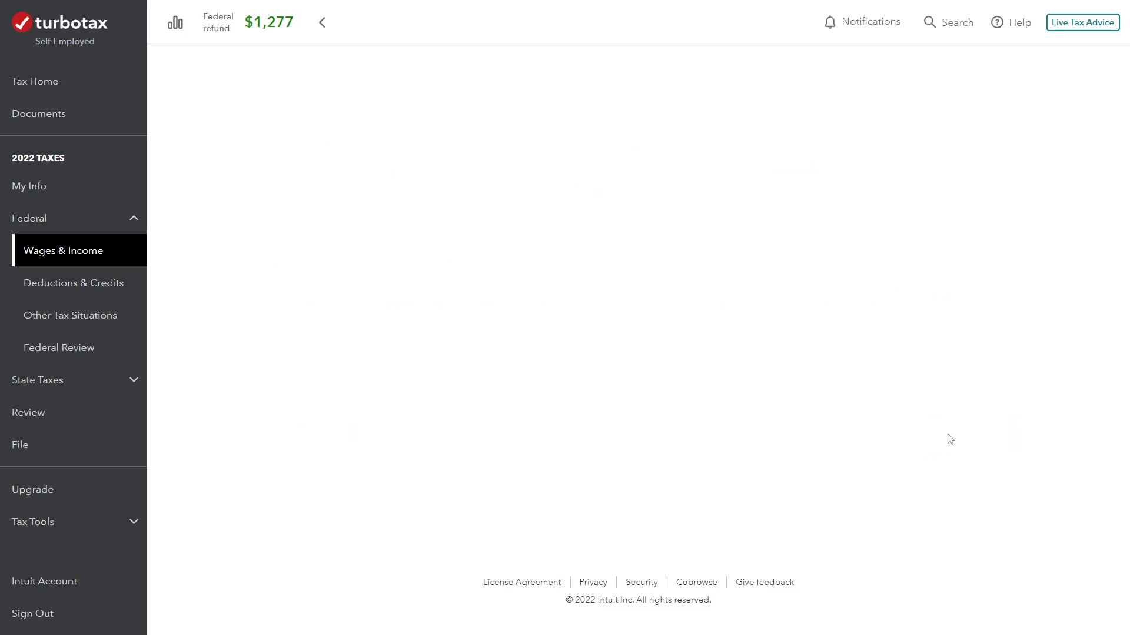
# Review the sale dates, proceeds, cost basis and gain or loss of all brokerage sales, and accept the list.
pyautogui.scroll(-3, 563, 359)
pyautogui.scroll(3, 694, 365)
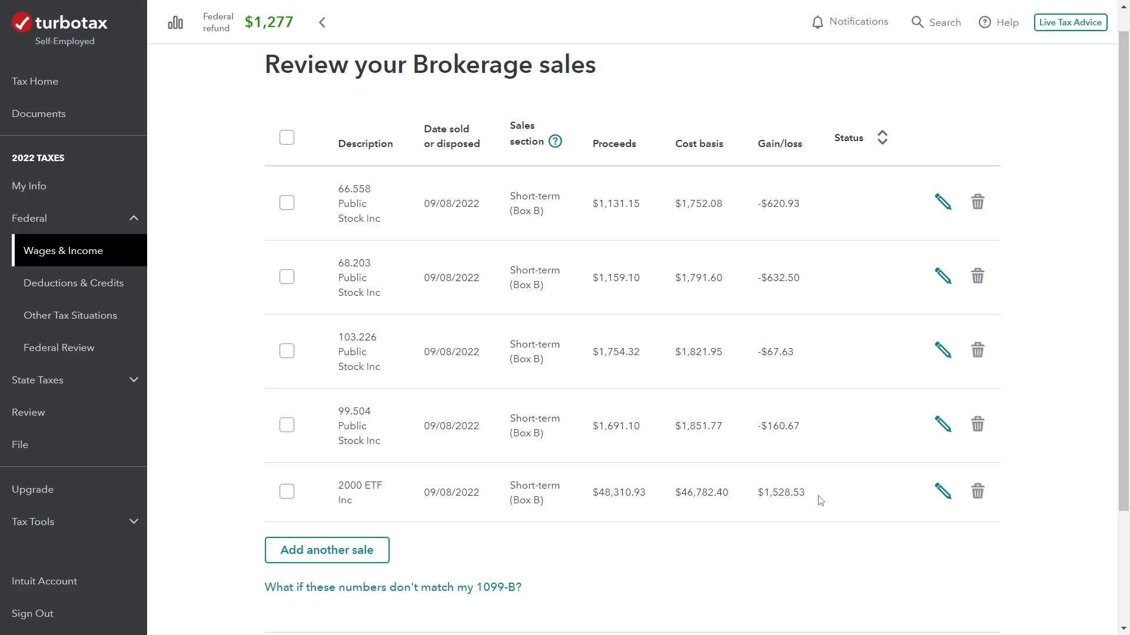
pyautogui.moveTo(821, 500); pyautogui.dragTo(755, 494)
pyautogui.click(760, 520)
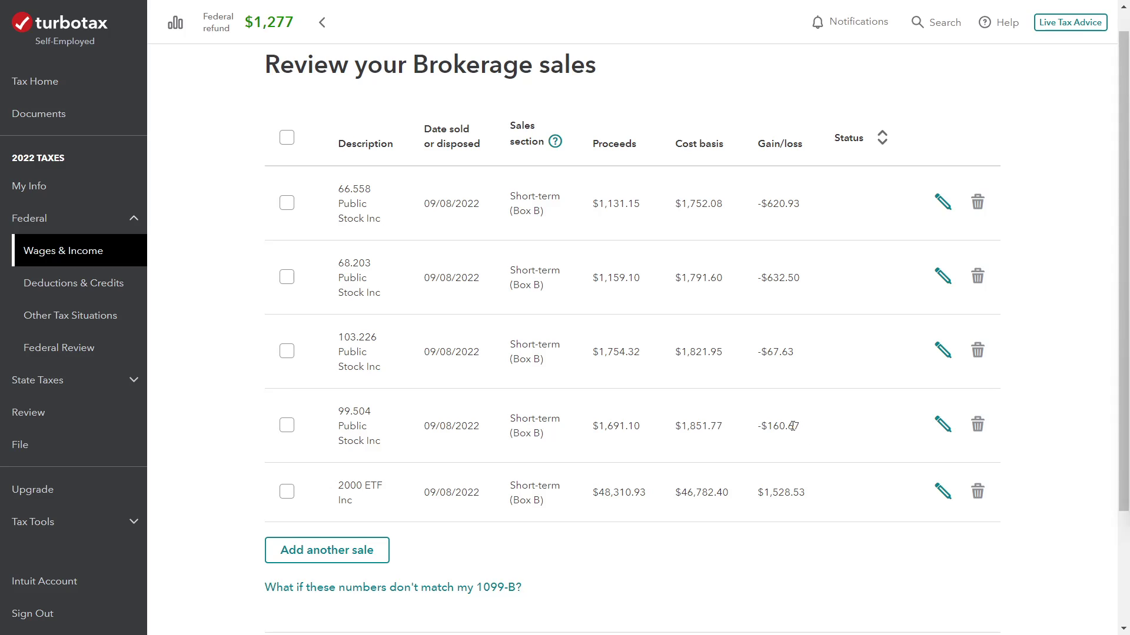
pyautogui.scroll(-1, 796, 423)
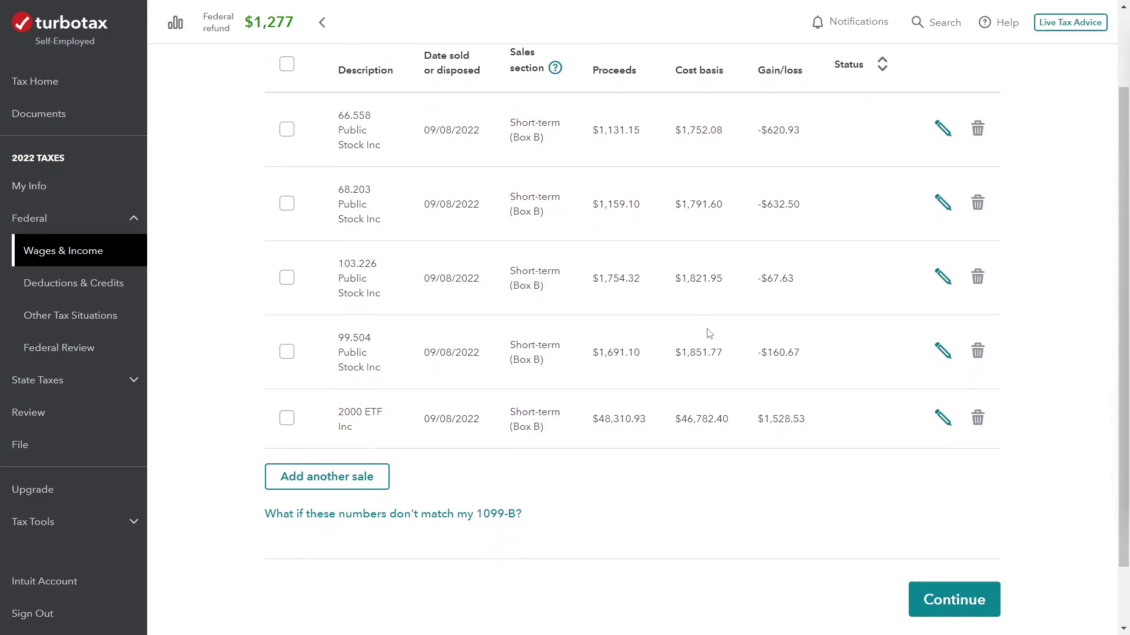
pyautogui.scroll(1, 609, 273)
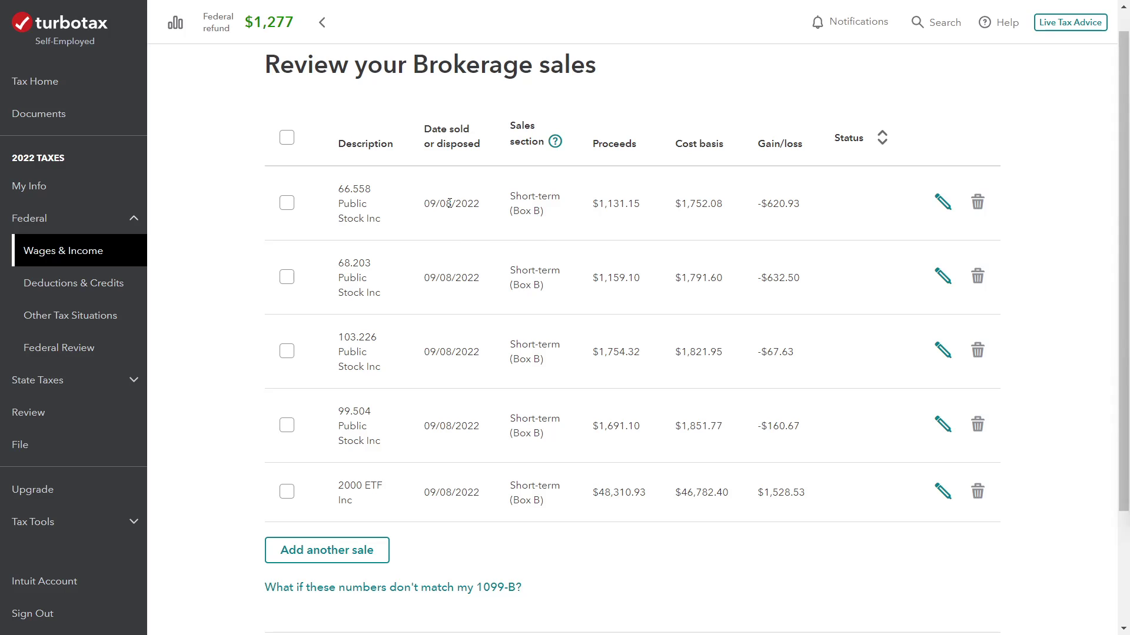
pyautogui.scroll(-2, 506, 389)
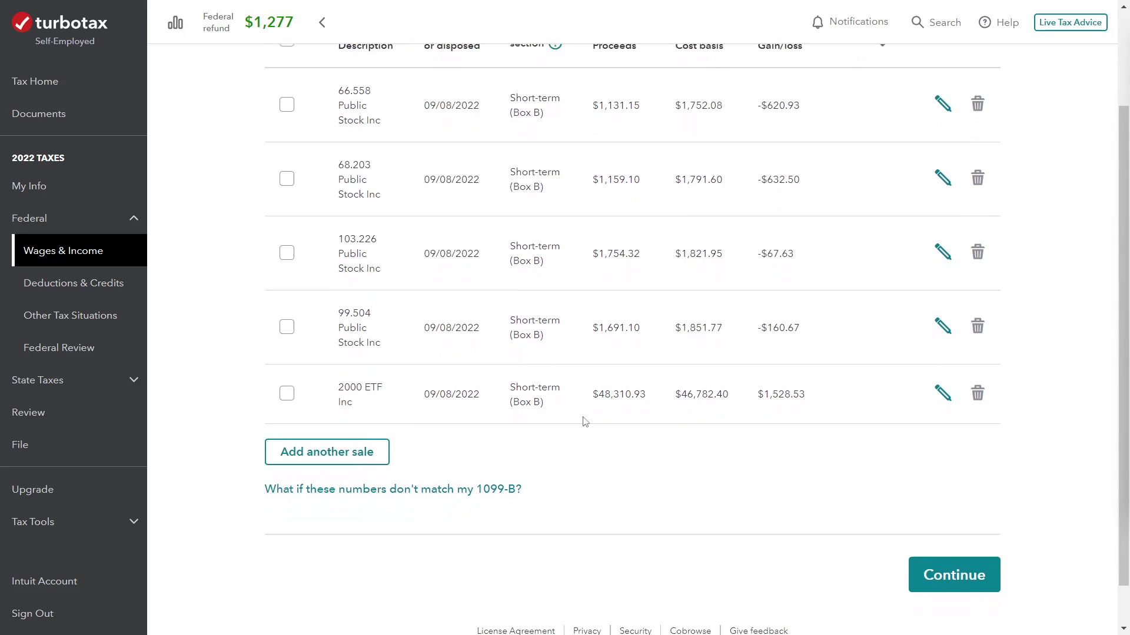
pyautogui.click(958, 533)
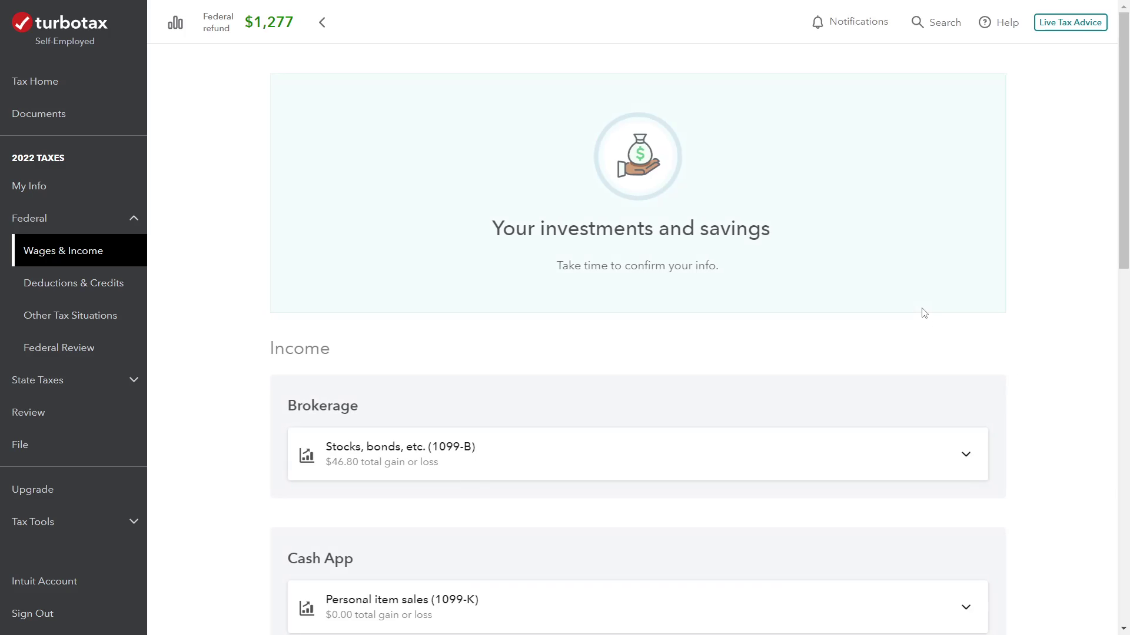
# Look over the investments and savings summary and confirm it to proceed to the capital losses overview.
pyautogui.scroll(-10, 929, 329)
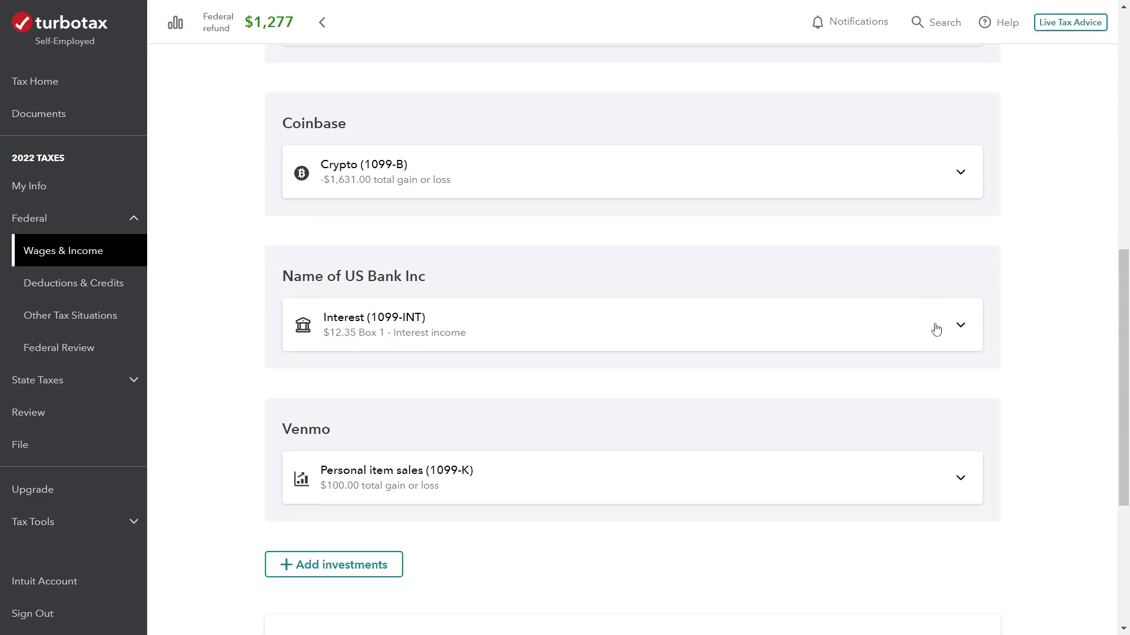
pyautogui.scroll(-3, 938, 467)
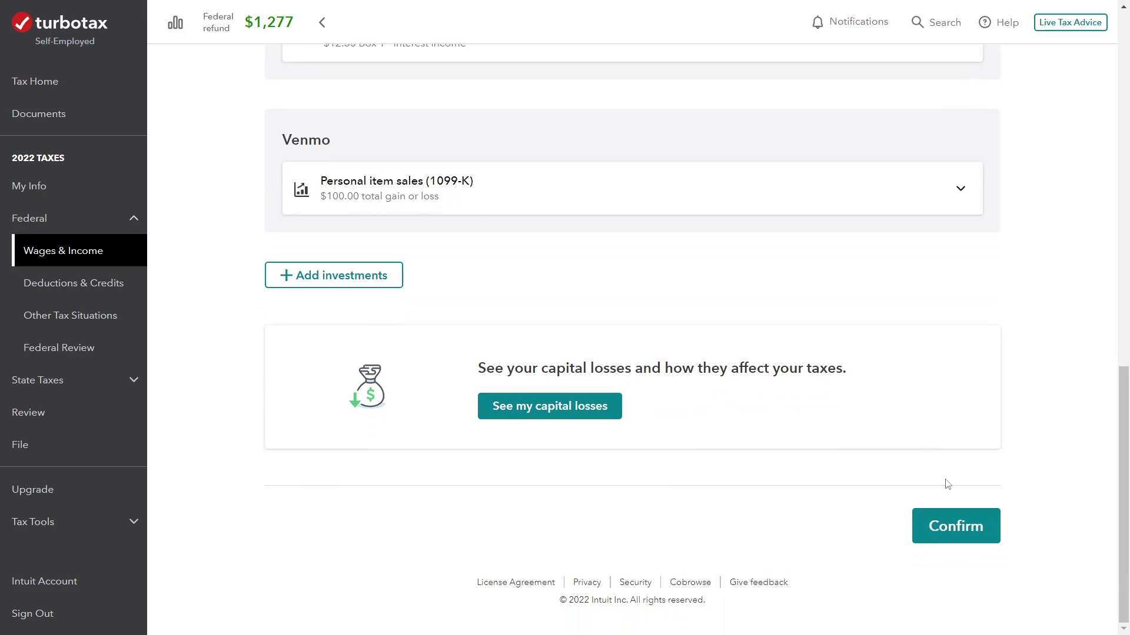
pyautogui.click(953, 525)
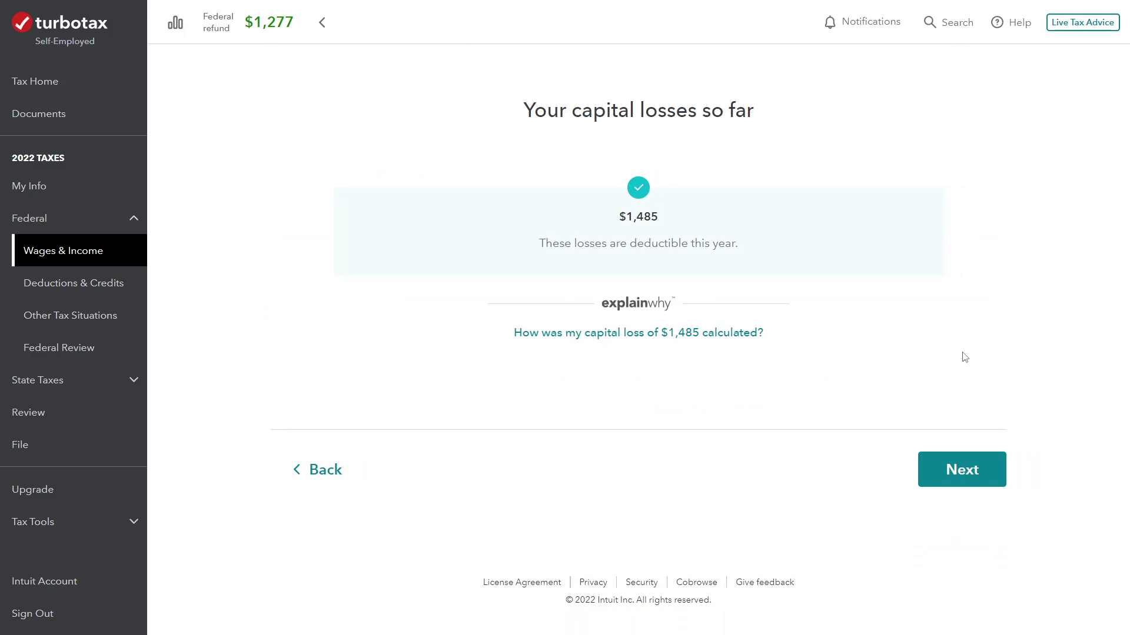